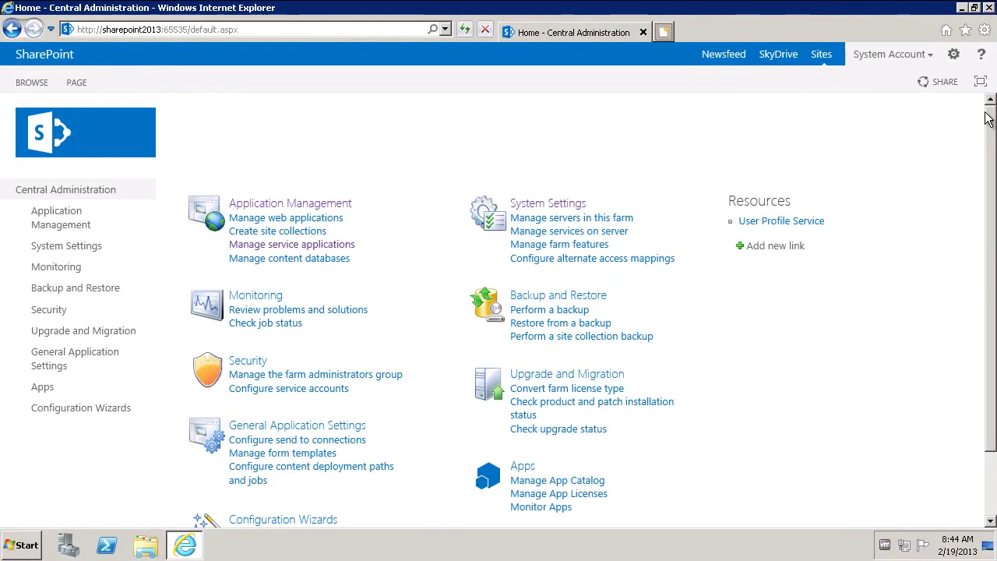
Open the Windows Start menu from the Central Administration home page.
left_click(23, 546)
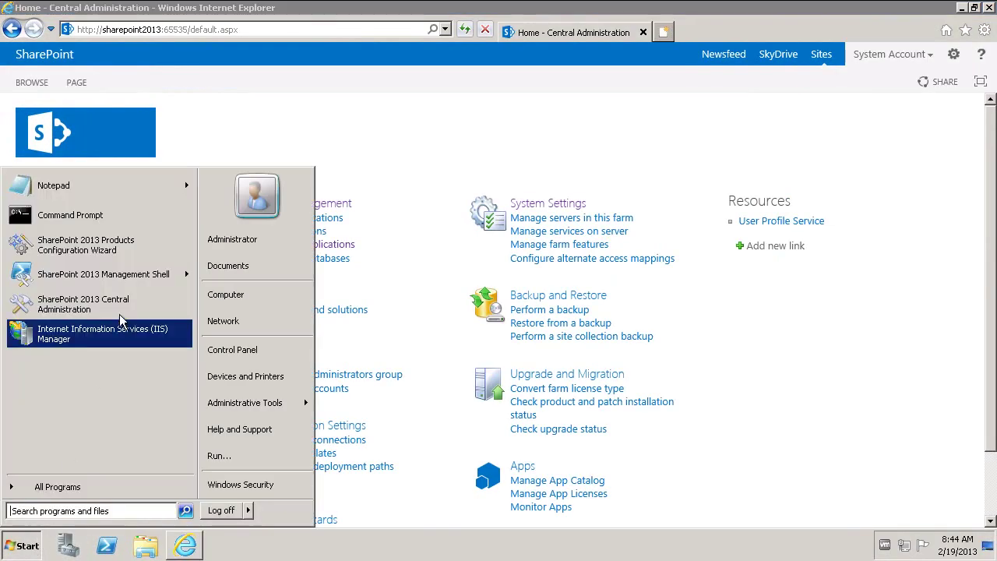
Launch Notepad and list: configure the Managed Metadata Service, create group, term set, couple of terms.
left_click(91, 186)
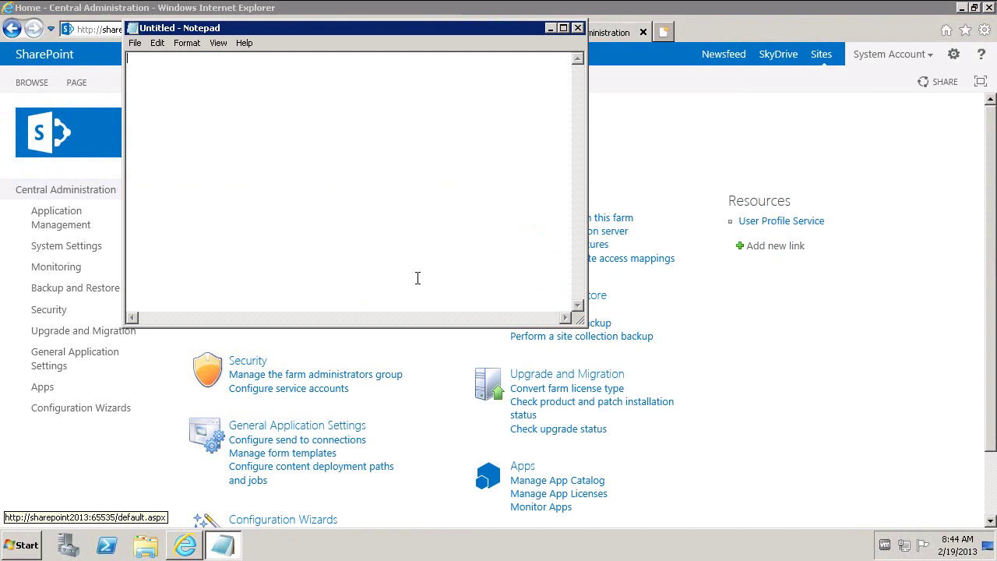
type("Cnfig")
type("ure the Manage")
type("d Med")
type("adata Serv")
type("ice")
type("Create")
type(" grup")
key("BackSpace")
key("BackSpace")
type("oup - term set ")
type("a coupe")
key("BackSpace")
type("ouple of ter")
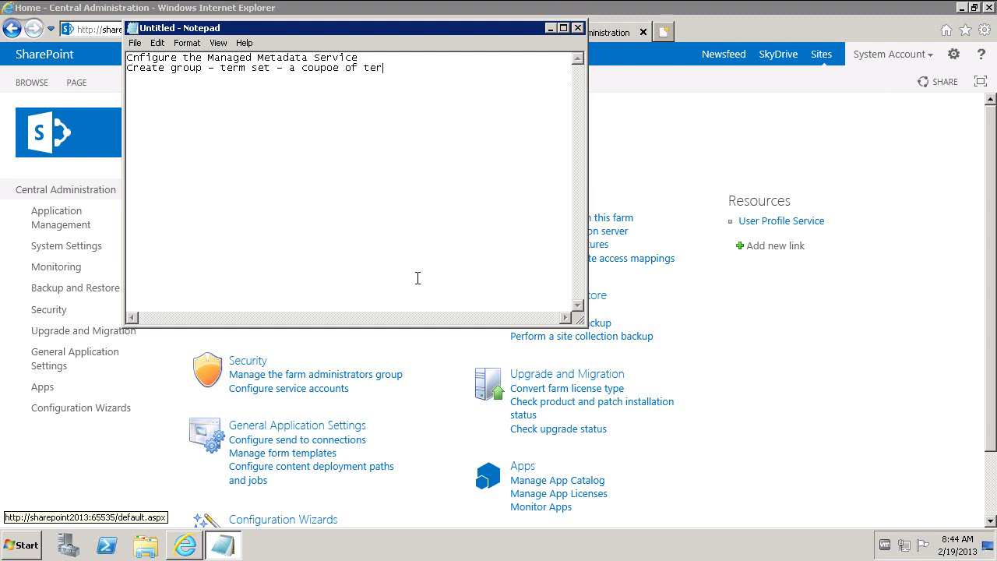
type("ms")
Add plan lines: switch to site, add a custom content type, consume metadata on a column, create a document library.
key("Left")
key("Left")
key("Left")
key("Left")
key("Left")
key("Left")
key("Left")
key("Left")
key("Left")
key("Left")
key("BackSpace")
type("l")
type("w")
type("witch to site")
type("add a custom con")
type("tent type")
type("consume th")
type("e ma")
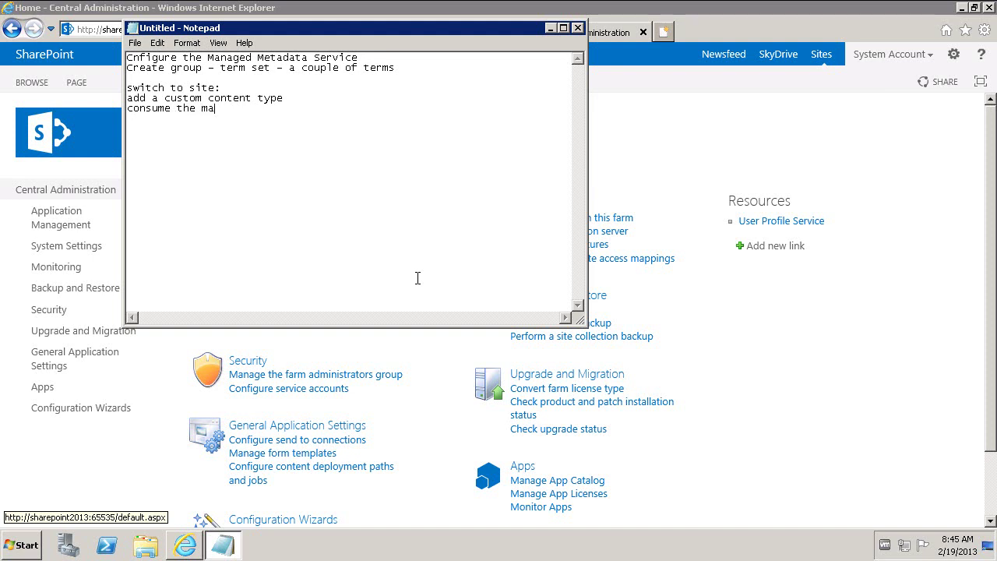
type("naged metadata on a column")
key("Return")
type("create a document library")
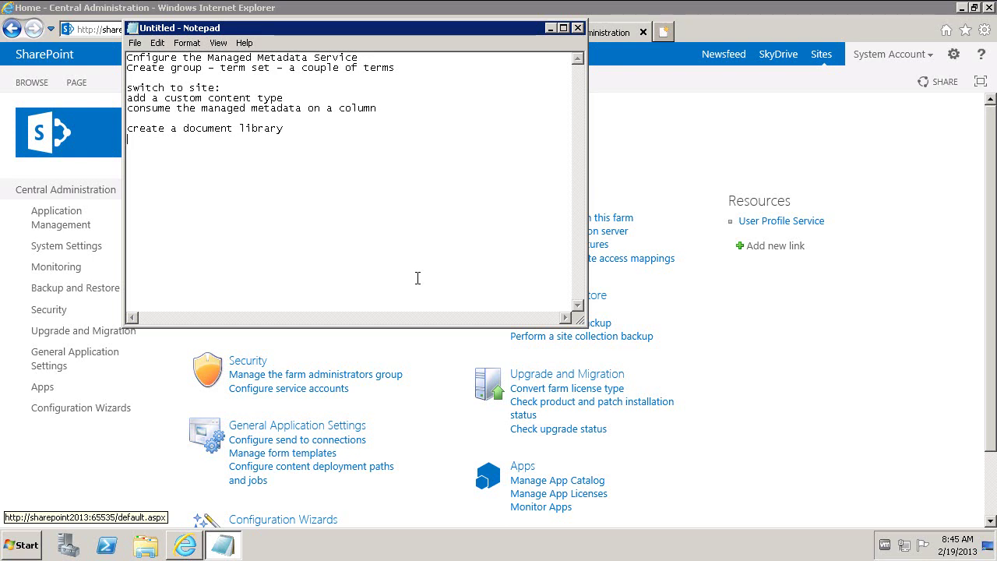
type("enable consumption o")
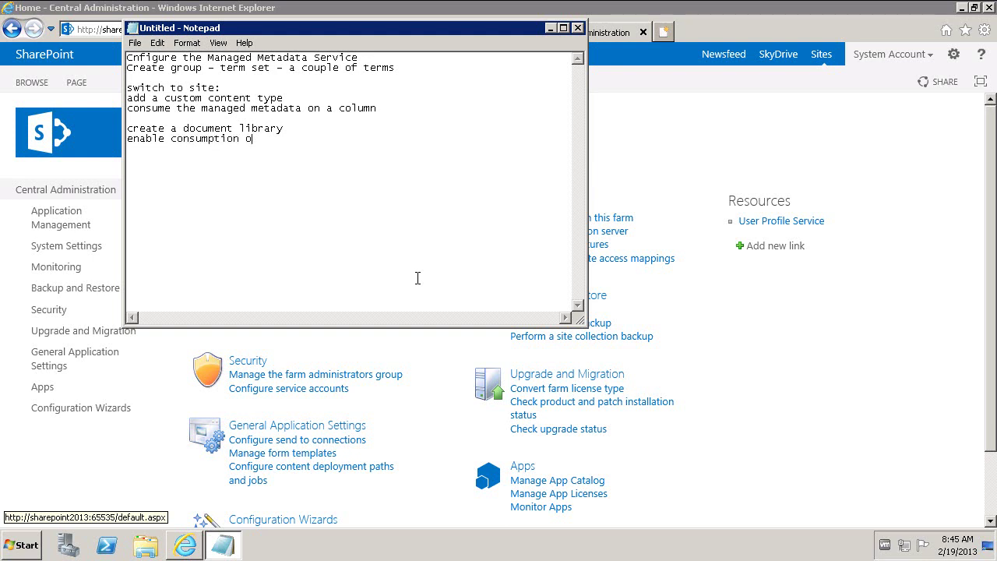
Append enabling custom content types, adding it to the library, and uploading a document with managed metadata attributes.
type("f custom content types add the")
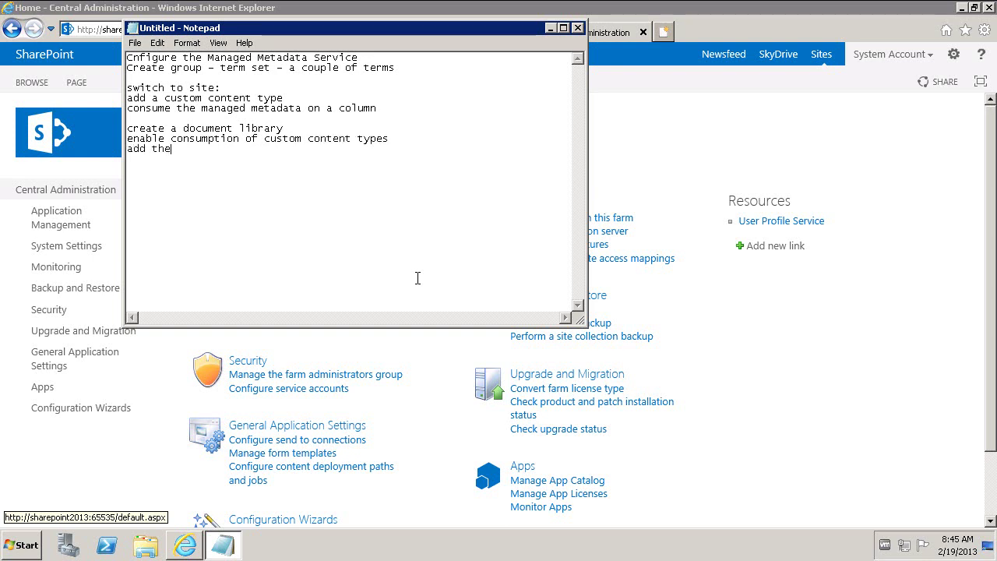
type(" custom content t")
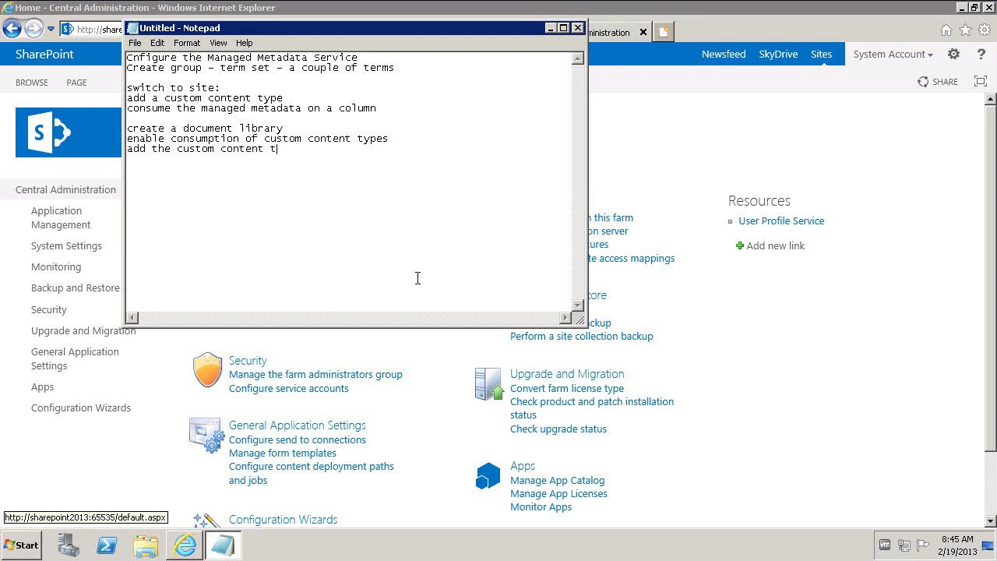
type("ype to the document library  ")
type("upload a docum")
type("ent and ")
type("assign it the ")
type("manageme")
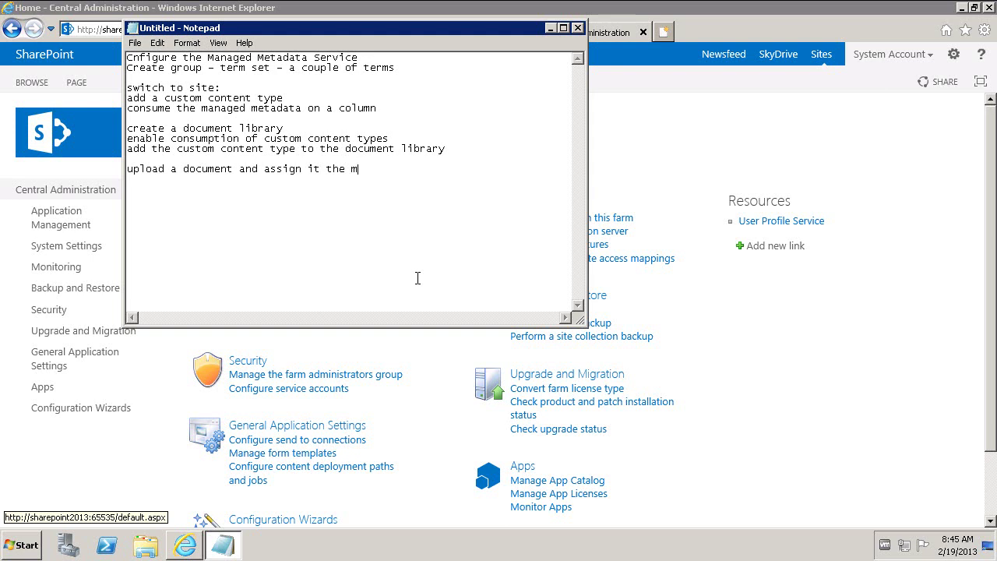
key("BackSpace")
key("BackSpace")
type("d metadata va")
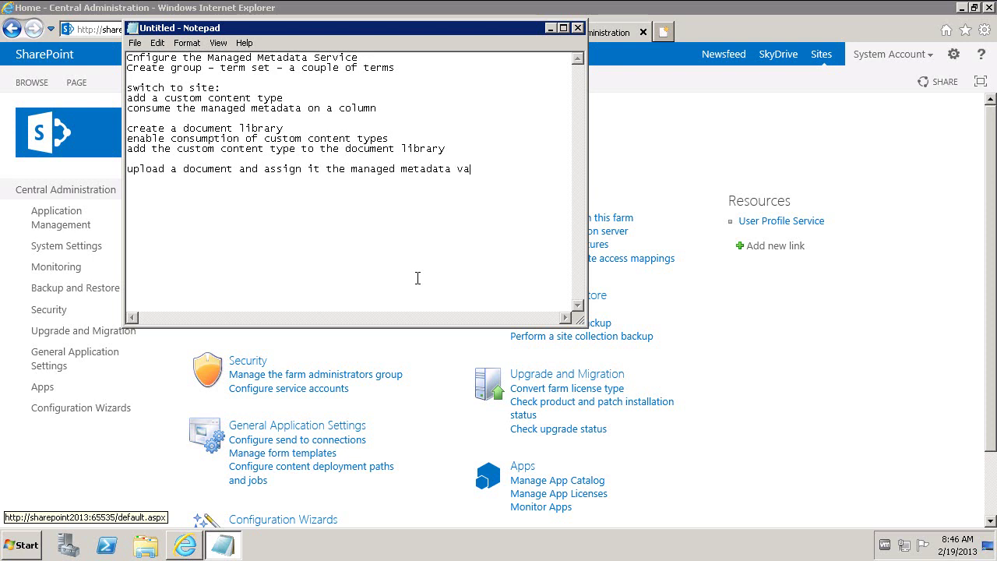
key("BackSpace")
type("attributes")
Open the Managed Metadata Service term store via Manage service applications in Central Administration.
left_click(780, 132)
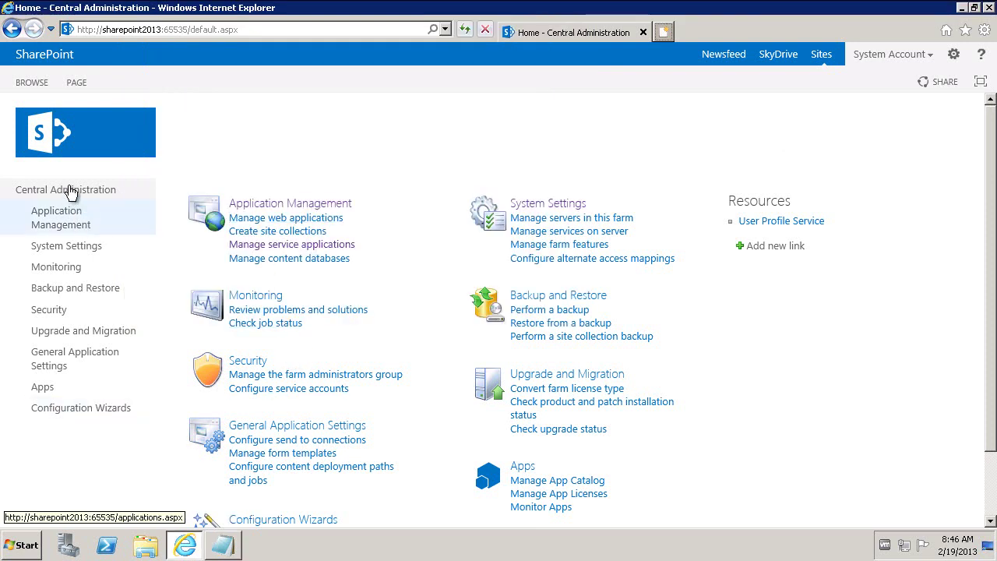
left_click(271, 247)
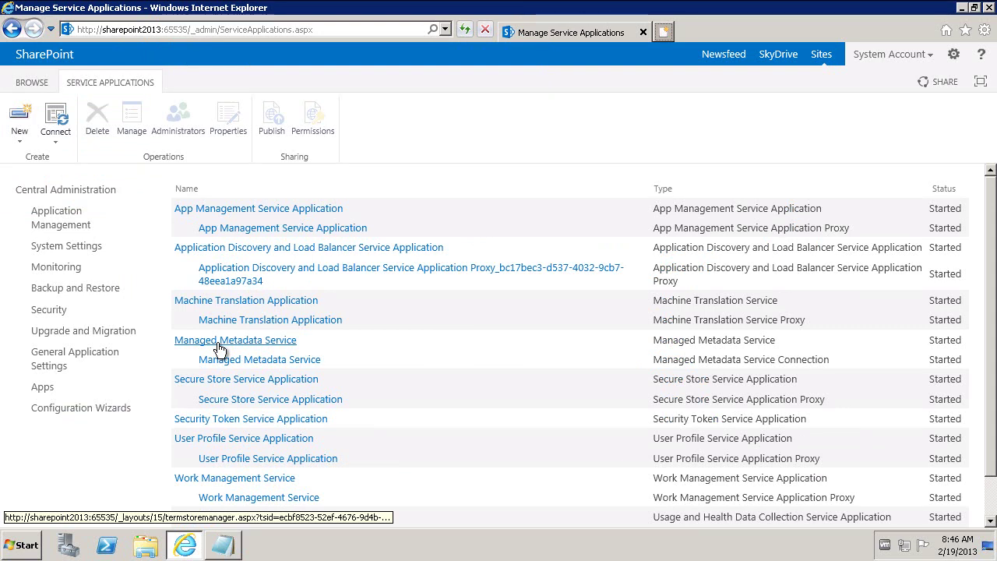
left_click(219, 343)
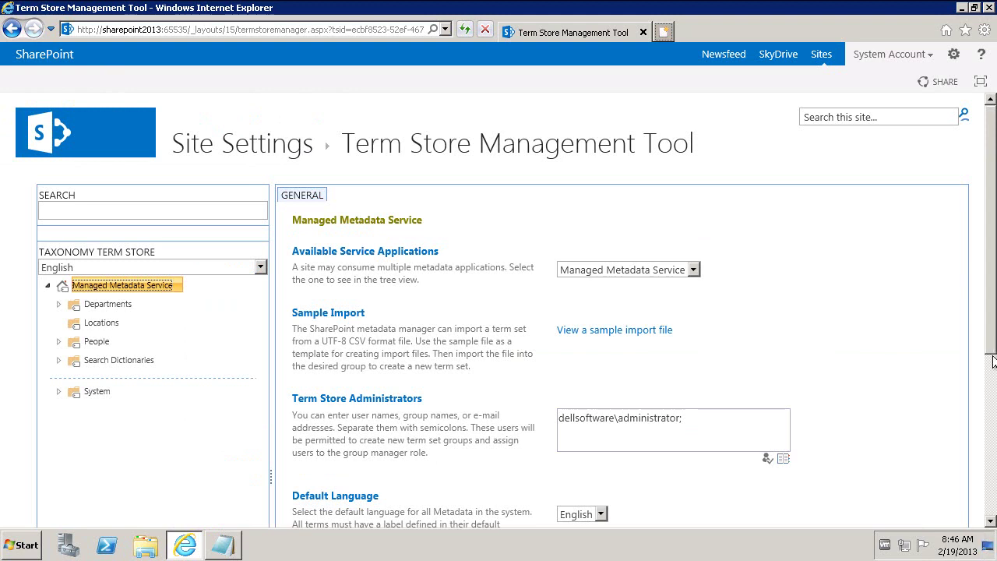
Add a 'Document Types' group under the Managed Metadata Service root of the term store.
left_click_drag(994, 352, 993, 504)
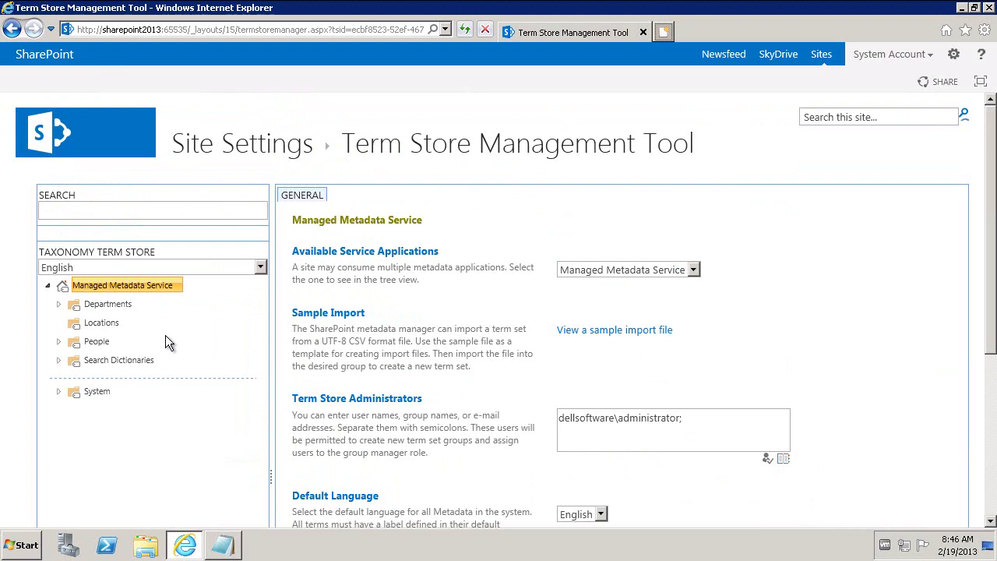
left_click(179, 285)
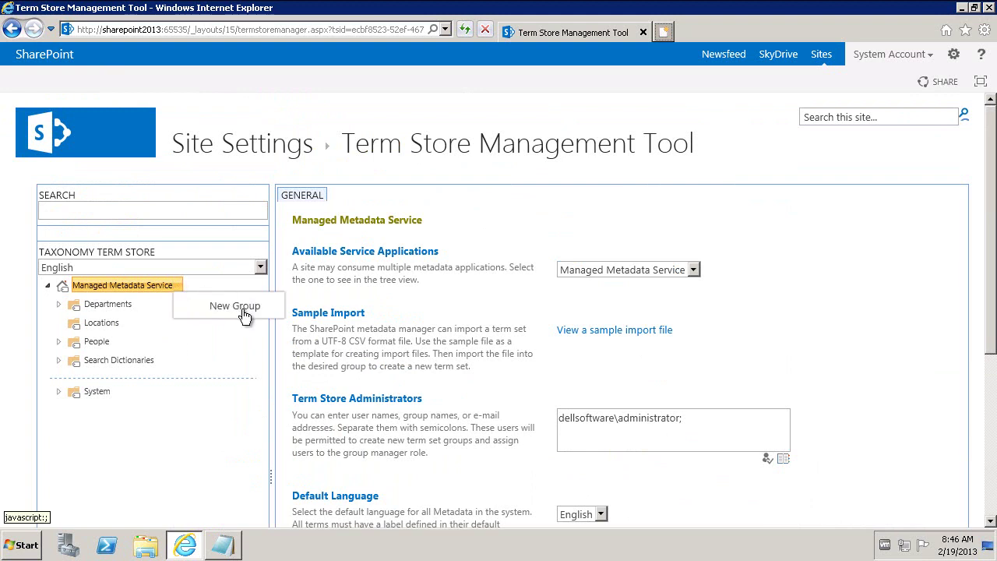
left_click(242, 308)
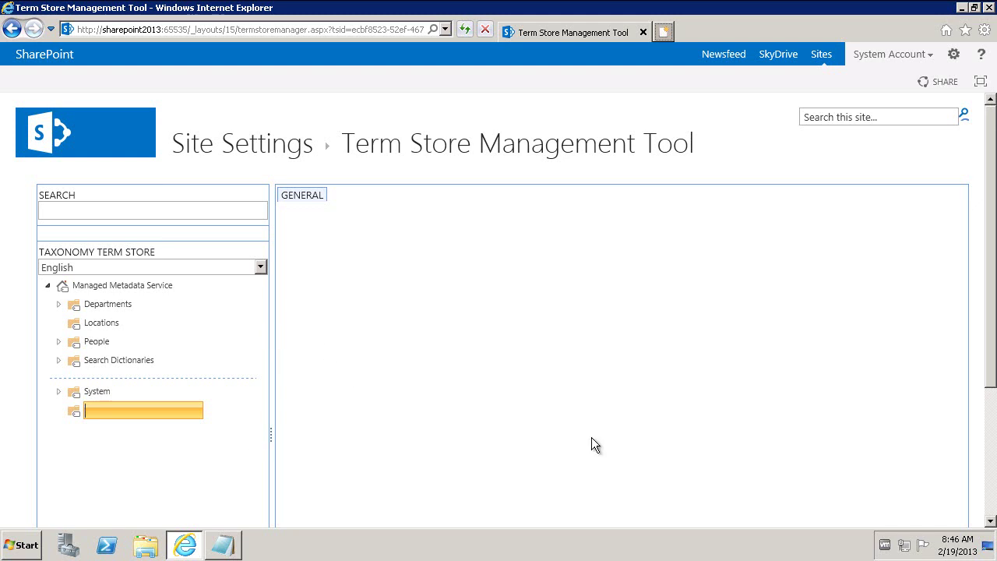
type("Document types")
key("BackSpace")
key("BackSpace")
key("BackSpace")
key("BackSpace")
key("BackSpace")
type("Types")
key("Return")
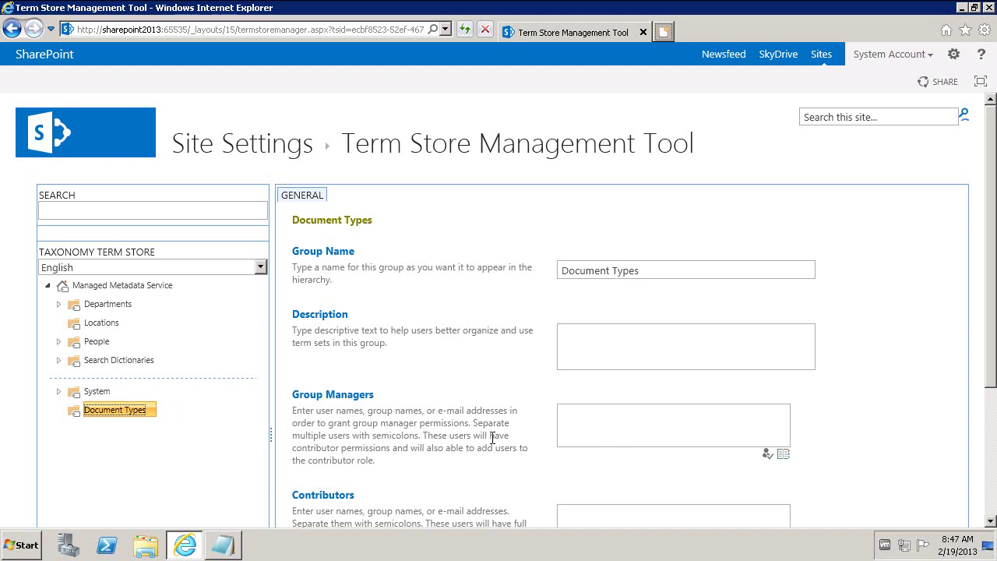
Create a term set named 'Legal' in the Document Types group.
left_click(152, 410)
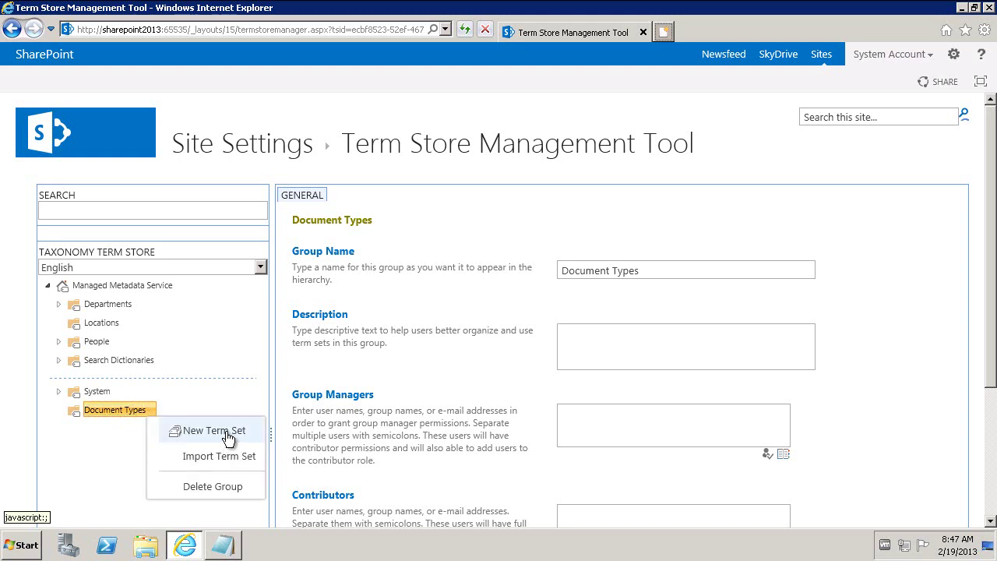
left_click(230, 437)
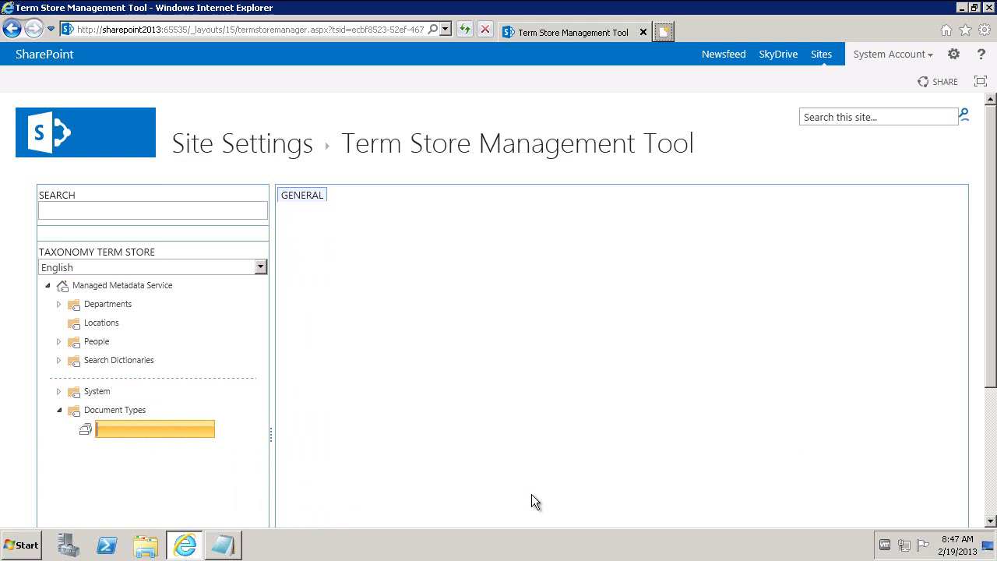
type("Legal")
key("Return")
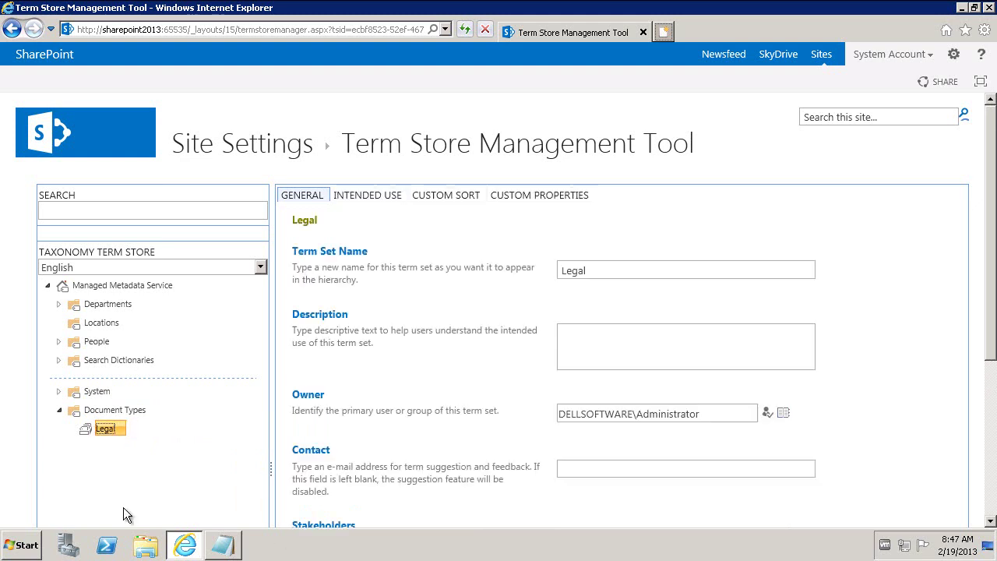
Add the terms HR, AP, AR and Contracts under Legal, then return to the Notepad plan.
left_click(120, 431)
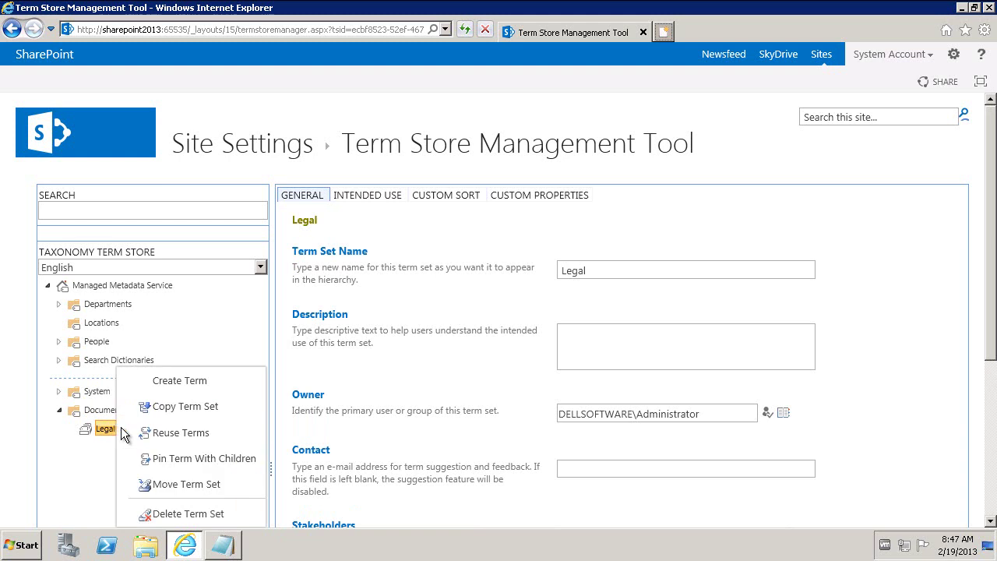
left_click(187, 381)
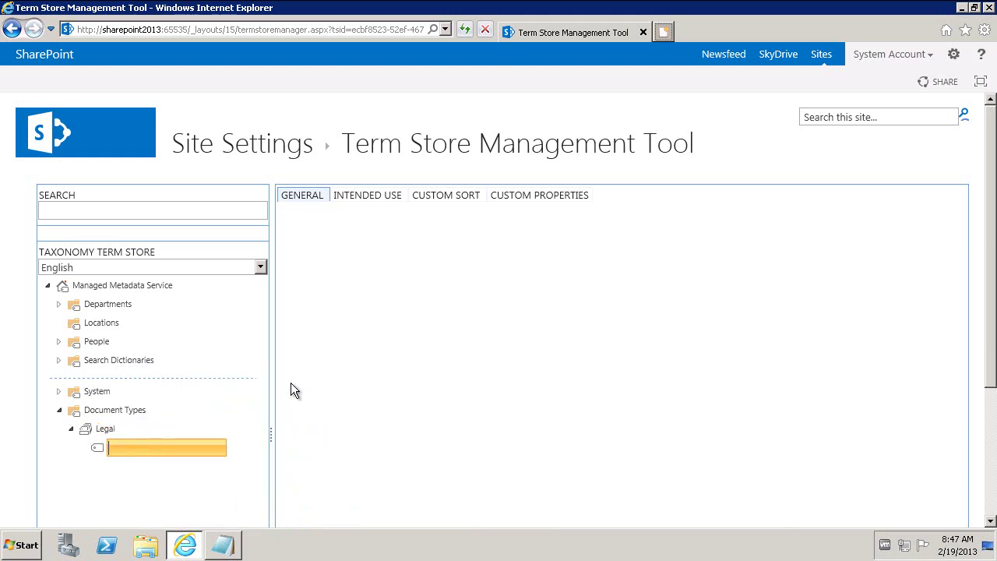
type("HR")
key("Return")
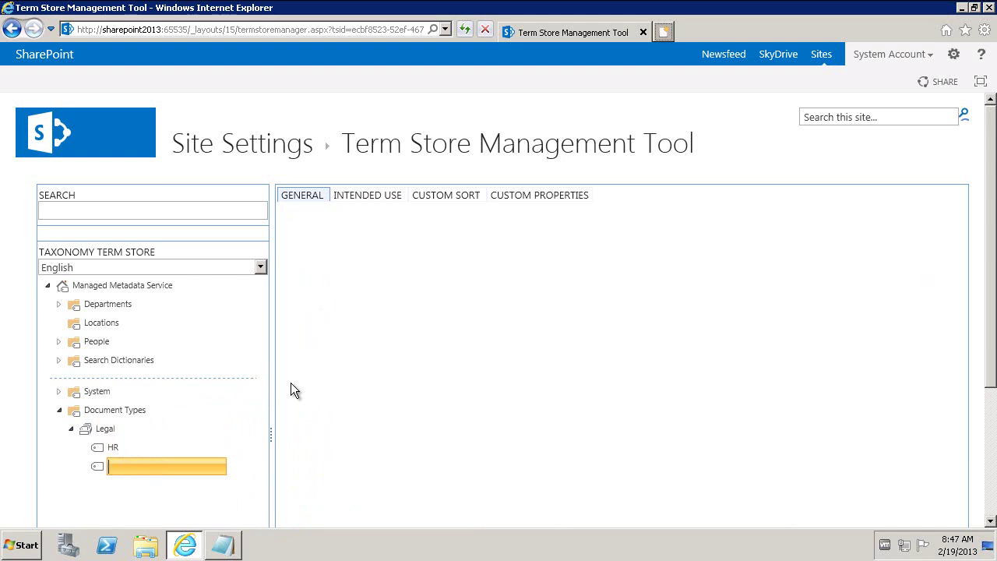
type("AP")
key("Return")
type("AR")
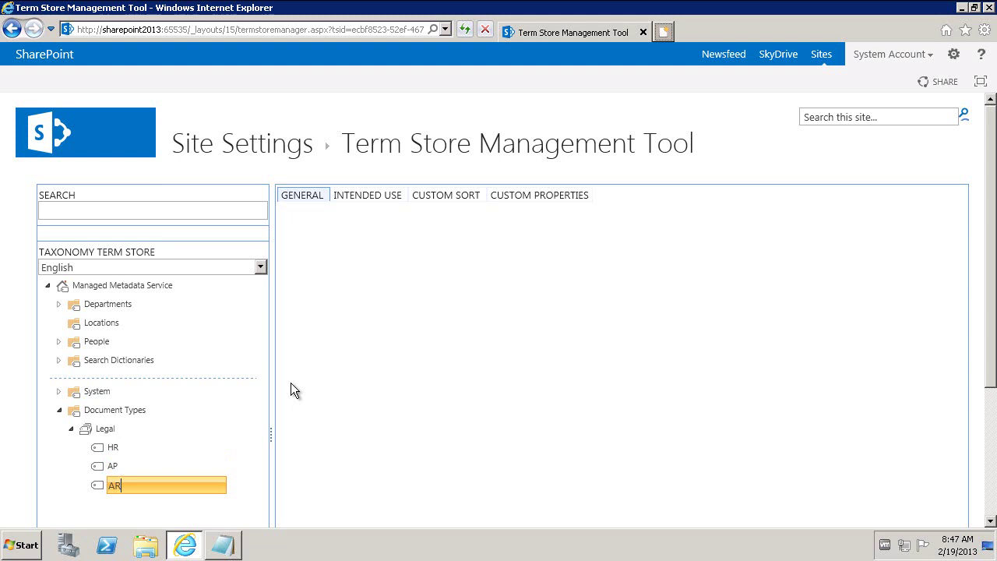
key("Return")
type("Contr")
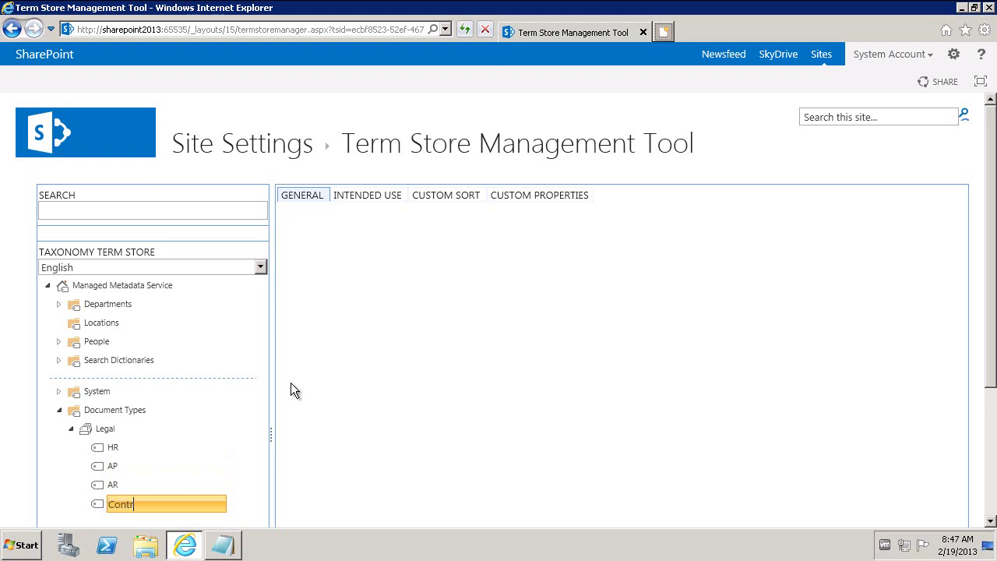
type("acts")
left_click(312, 392)
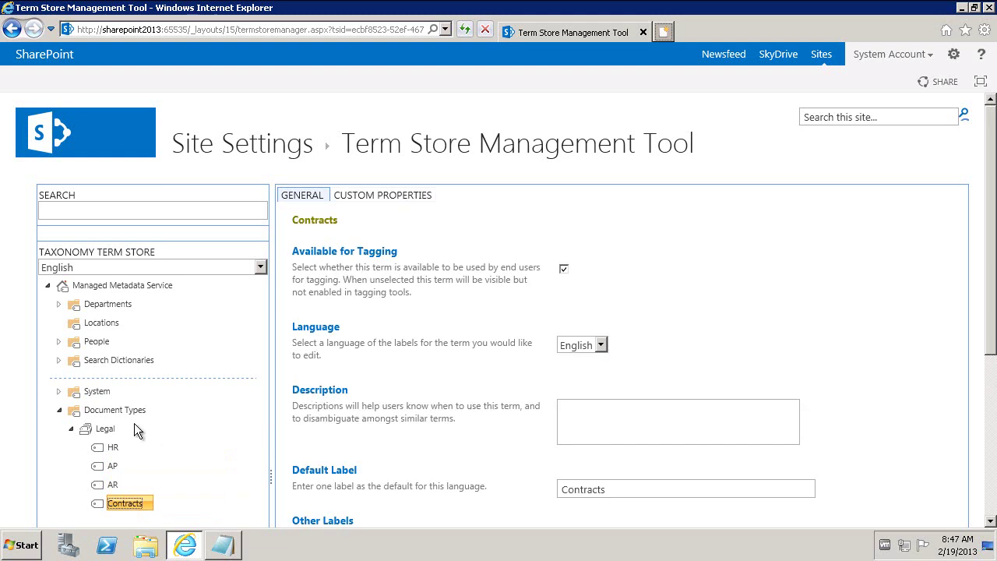
left_click(223, 545)
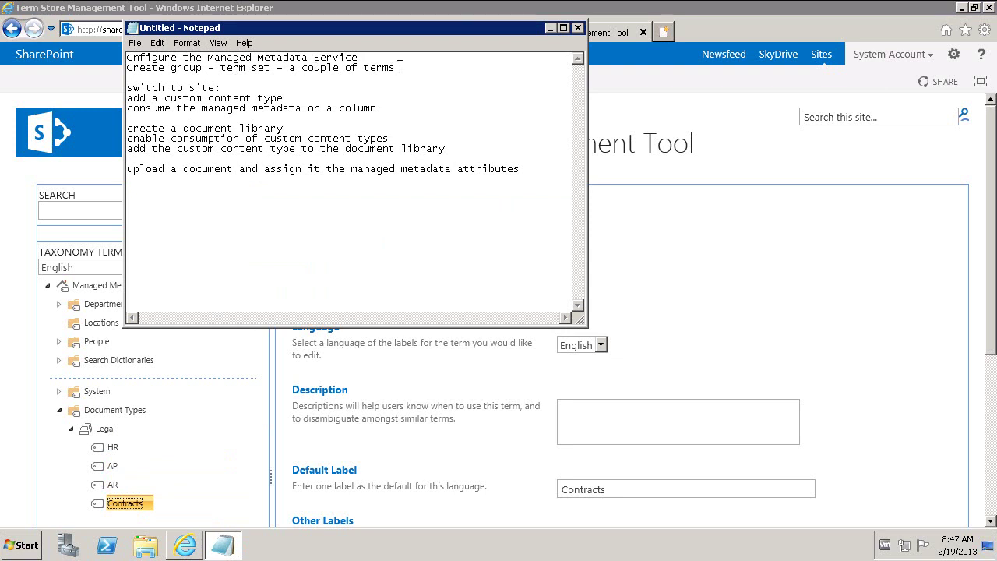
Mark the 'switch to site' line in Notepad and open the SharePoint Marketing site in a new tab.
left_click(245, 85, "shift")
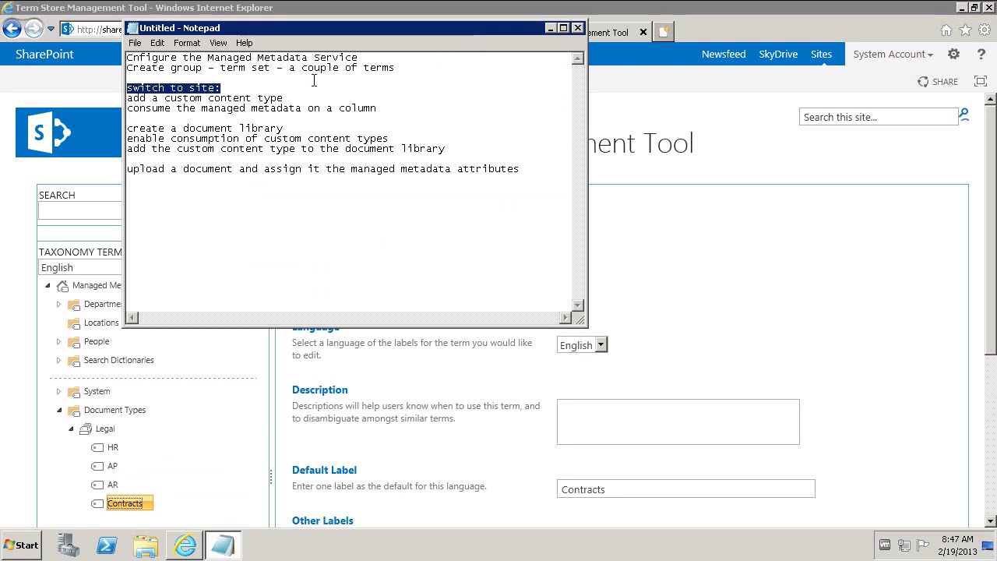
left_click_drag(344, 37, 350, 73)
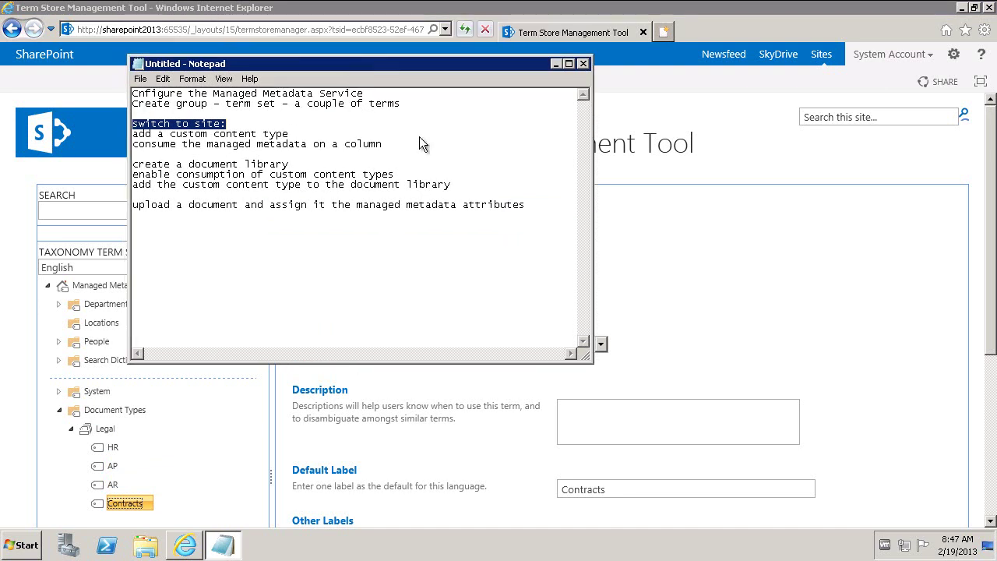
left_click(667, 33)
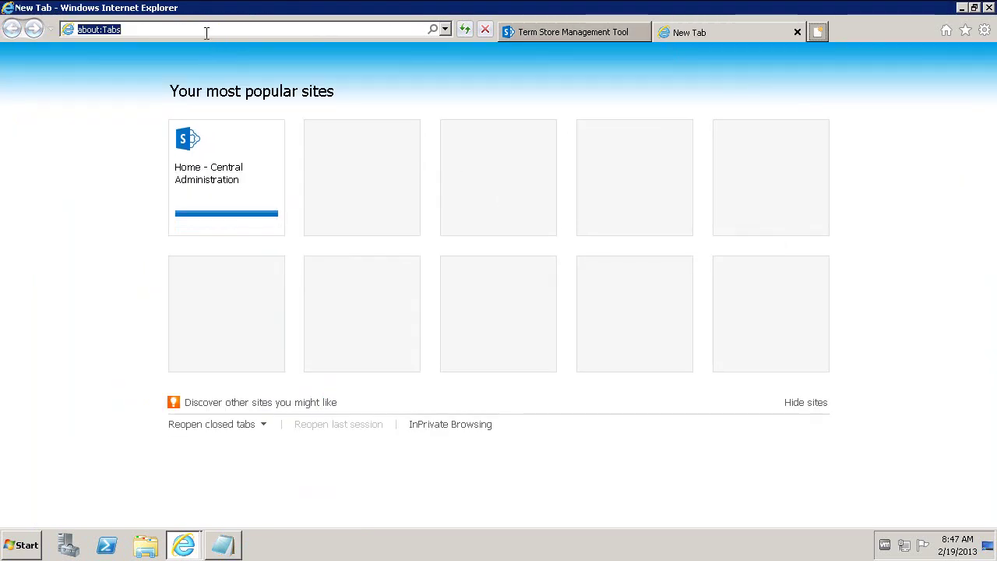
type("sharepoint")
key("Down")
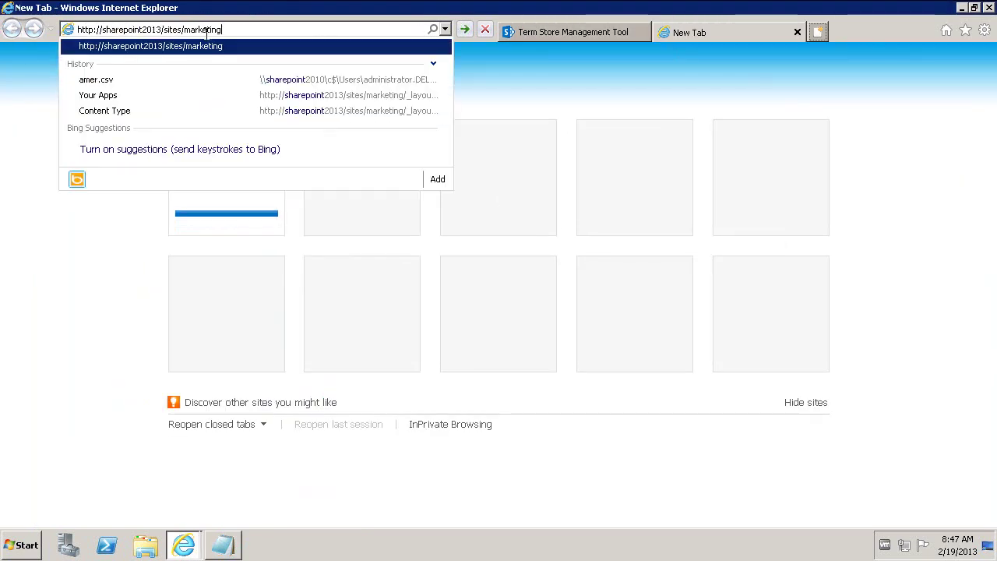
key("Return")
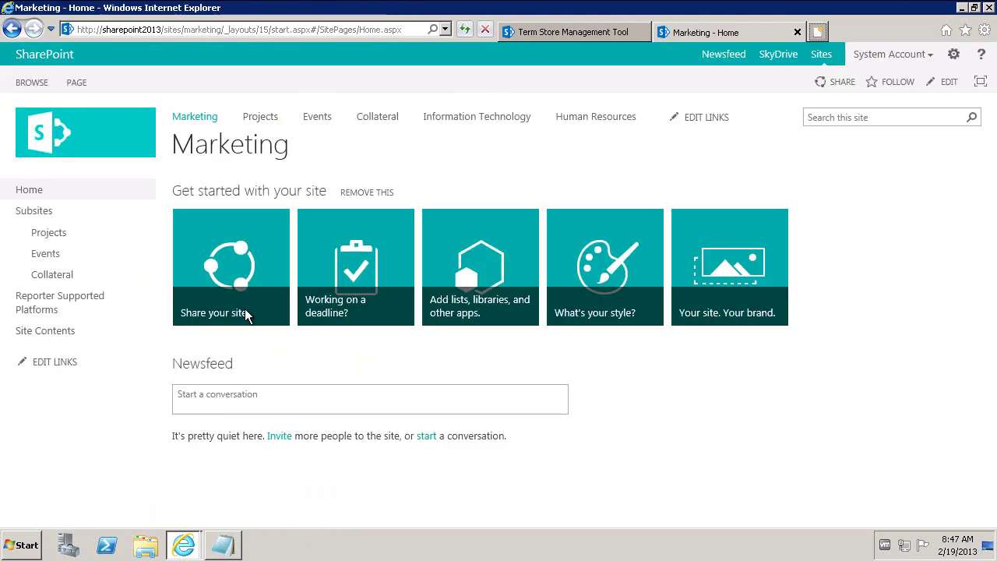
Go to the Marketing site's Site content types page through Site settings.
left_click(954, 54)
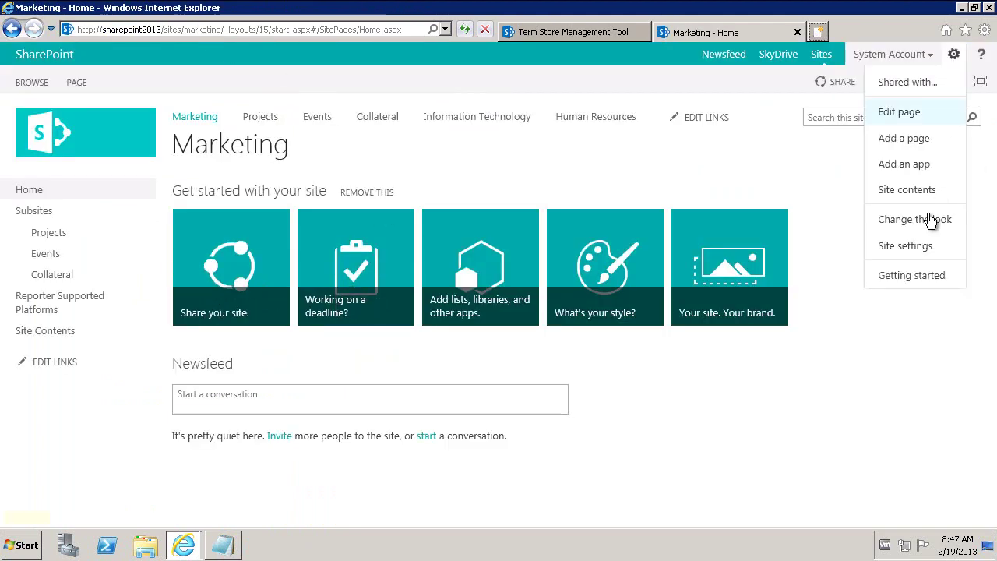
left_click(911, 246)
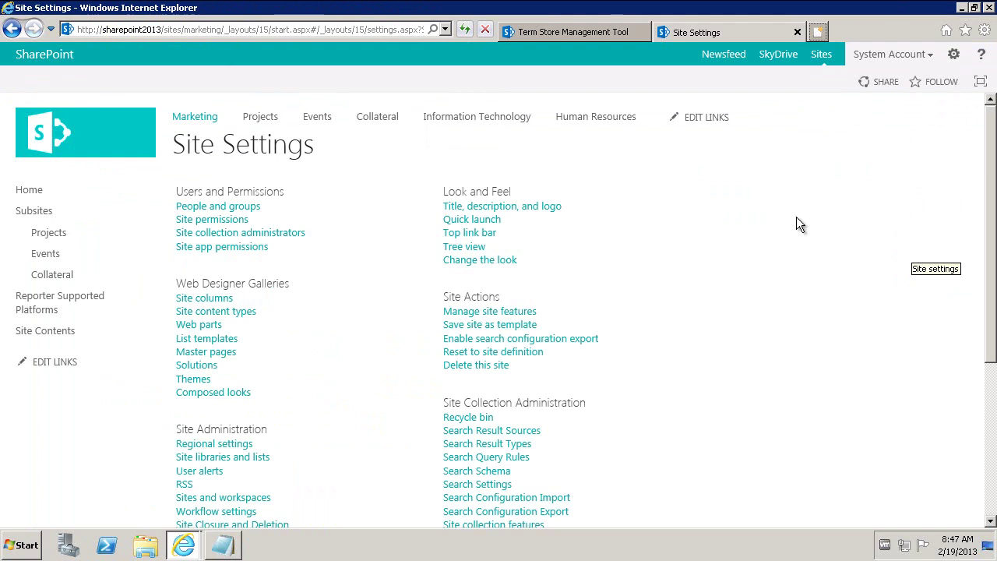
left_click(226, 312)
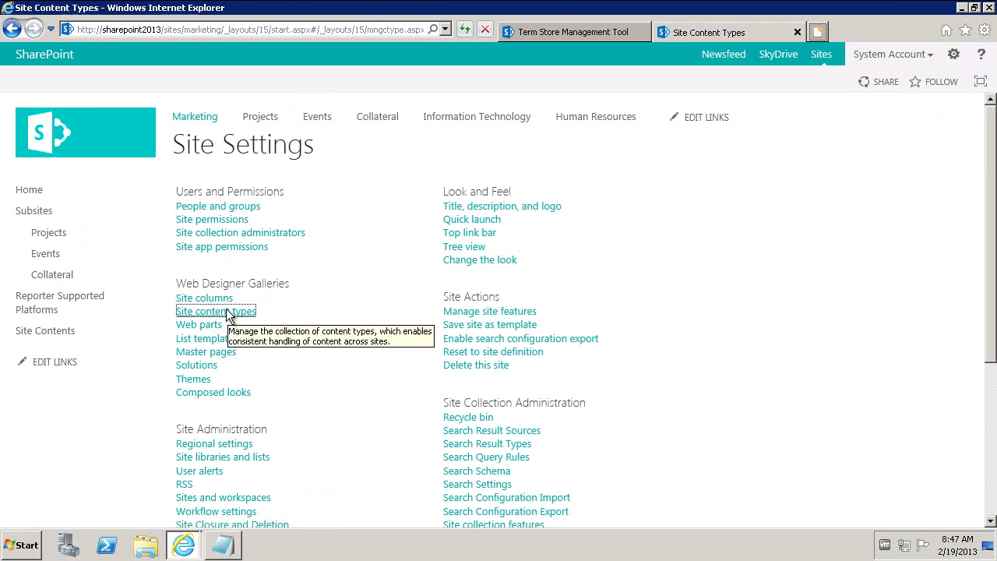
Create a 'Legal Docs' content type with parent Document from Document Content Types.
left_click(207, 198)
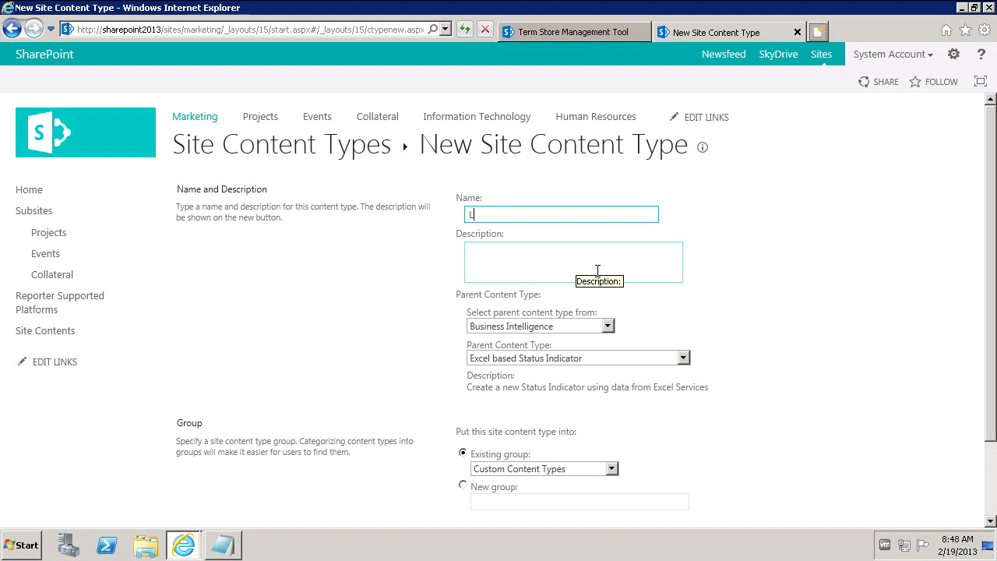
type("Legal Docs")
left_click(607, 325)
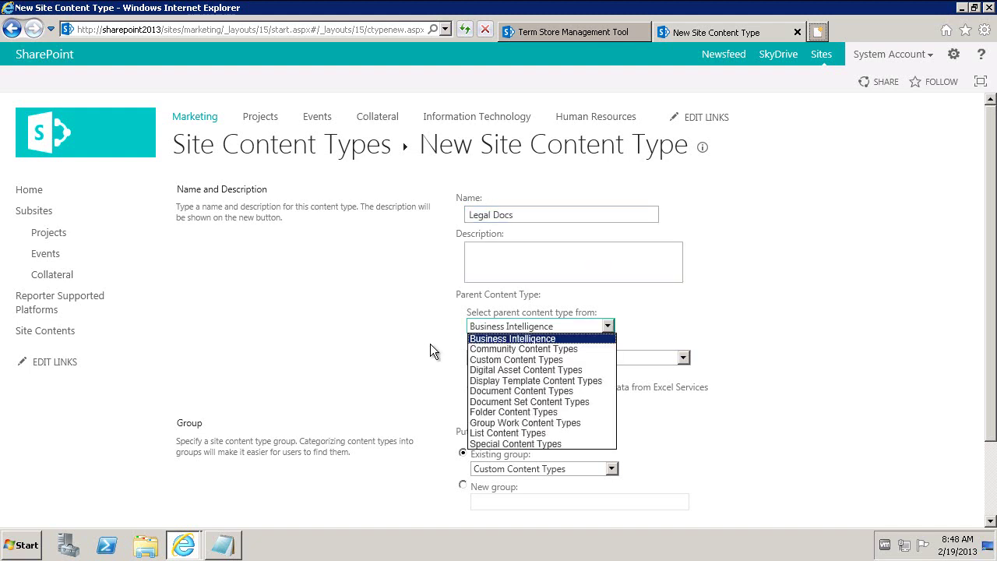
left_click(508, 389)
left_click(563, 358)
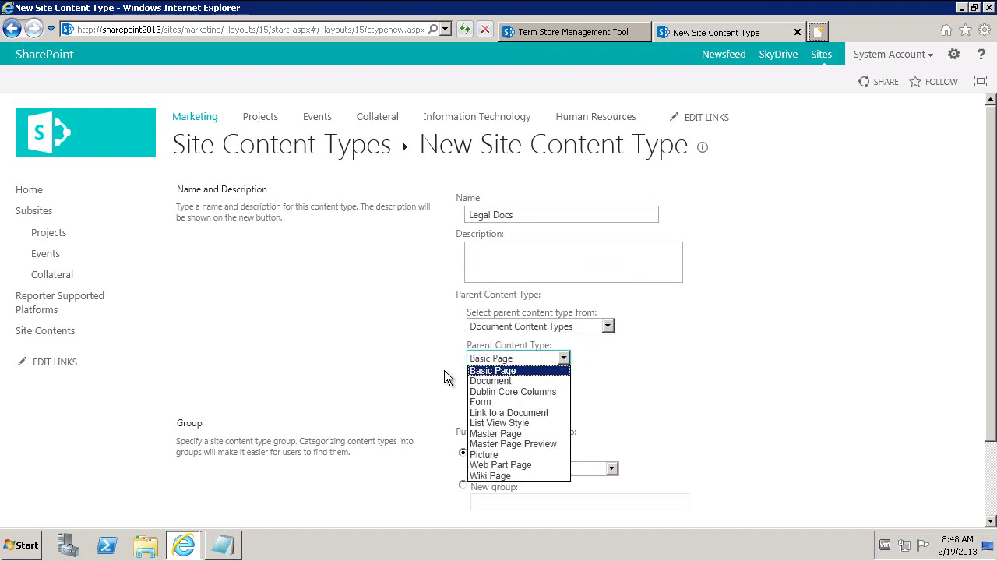
left_click(498, 380)
left_click(679, 383)
scroll(679, 383, "down", 3)
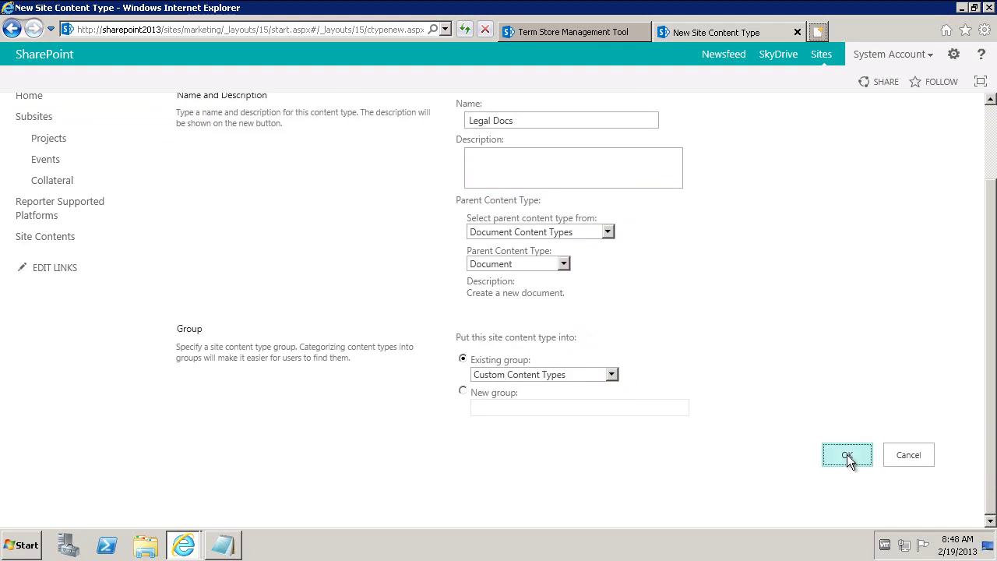
left_click(847, 454)
scroll(340, 371, "down", 2)
scroll(241, 491, "down", 1)
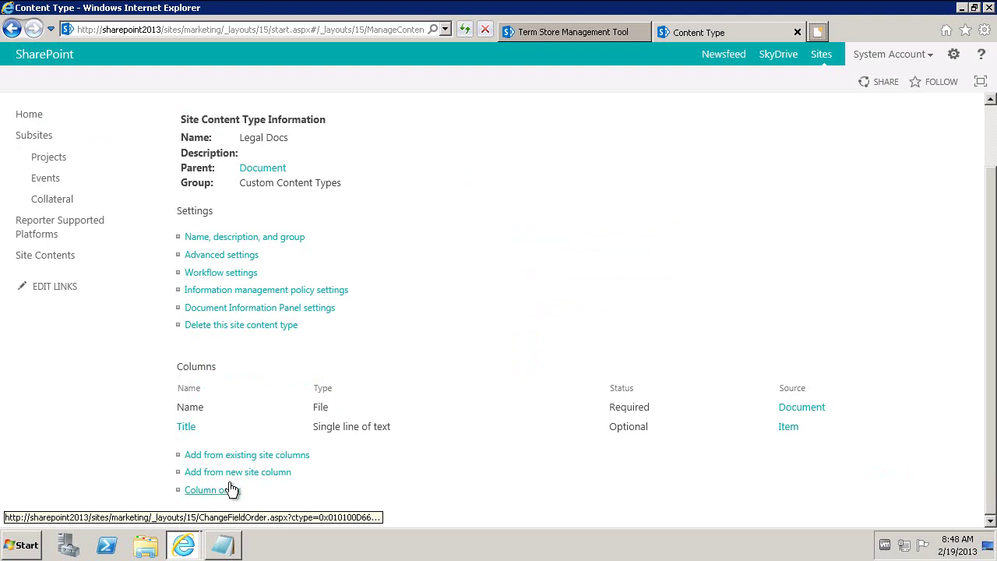
Add a new Managed Metadata site column named 'Document Type' to Legal Docs.
left_click(234, 474)
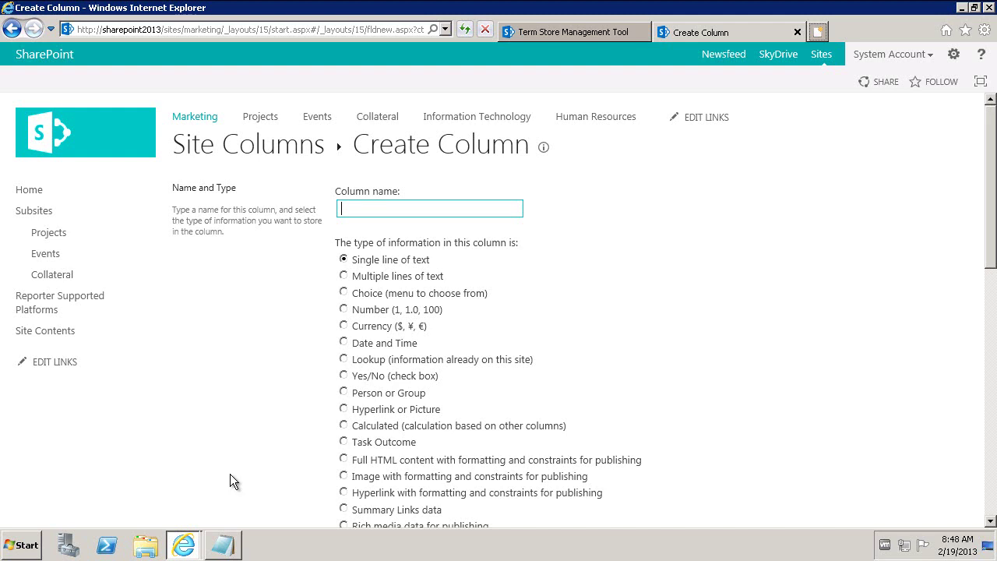
scroll(309, 390, "down", 3)
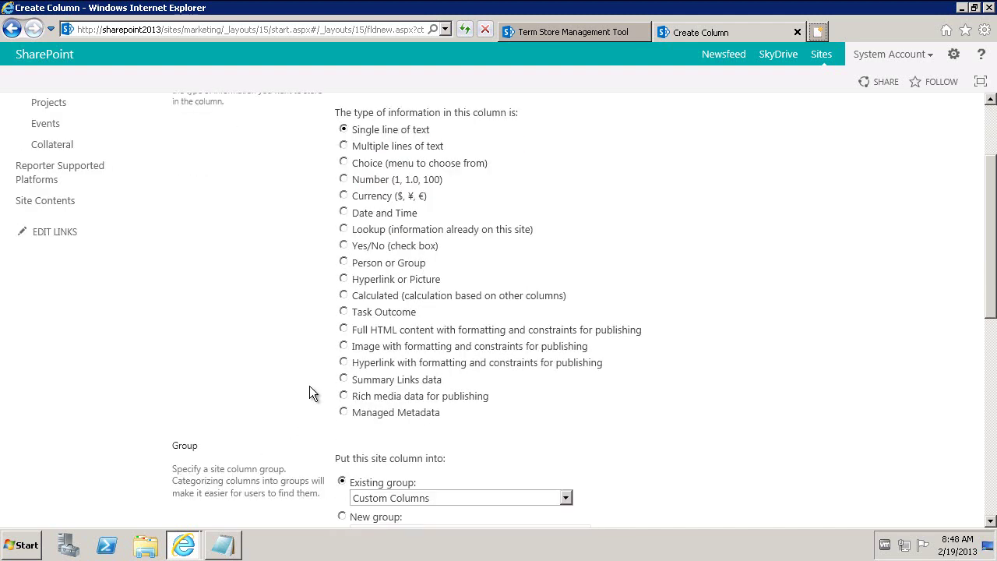
left_click(344, 414)
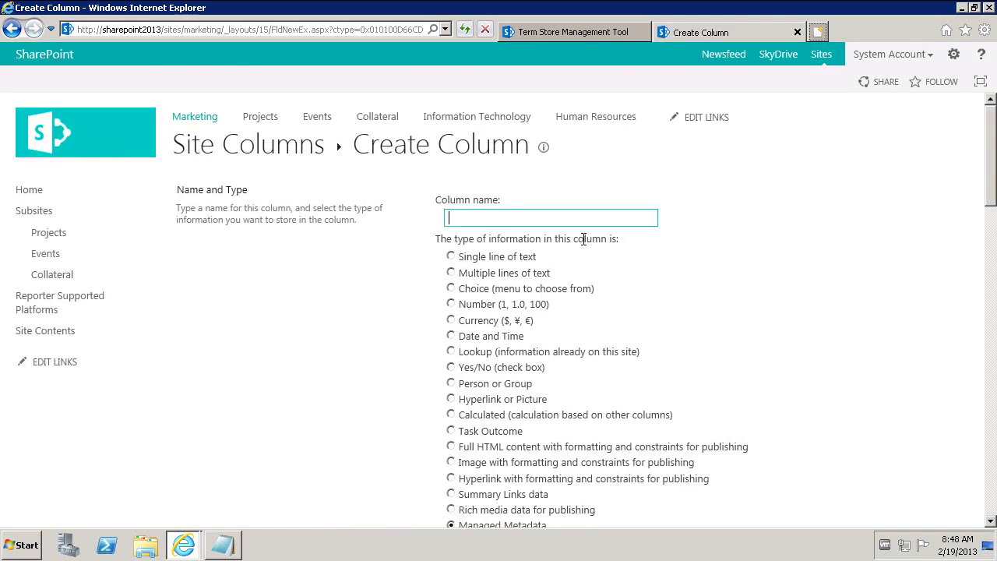
type("Document Type")
left_click(762, 257)
scroll(760, 323, "down", 10)
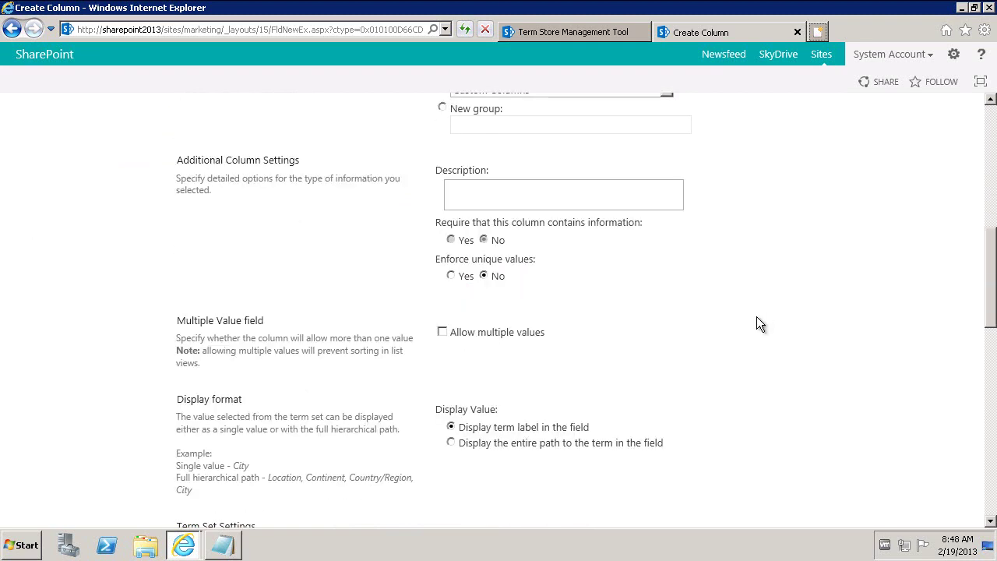
scroll(757, 324, "down", 5)
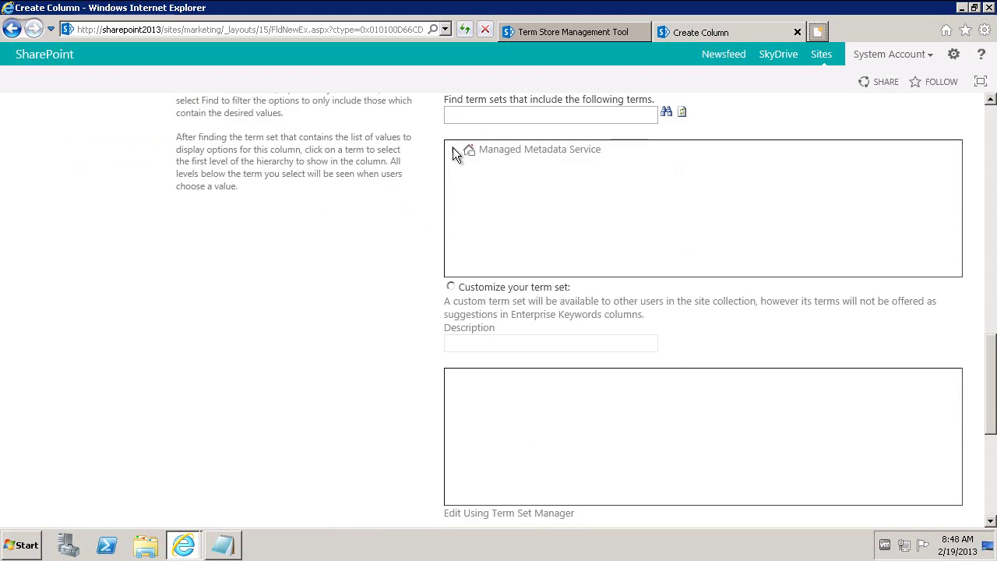
Bind the Document Type column to the Legal term set under Document Types and create it.
left_click(454, 149)
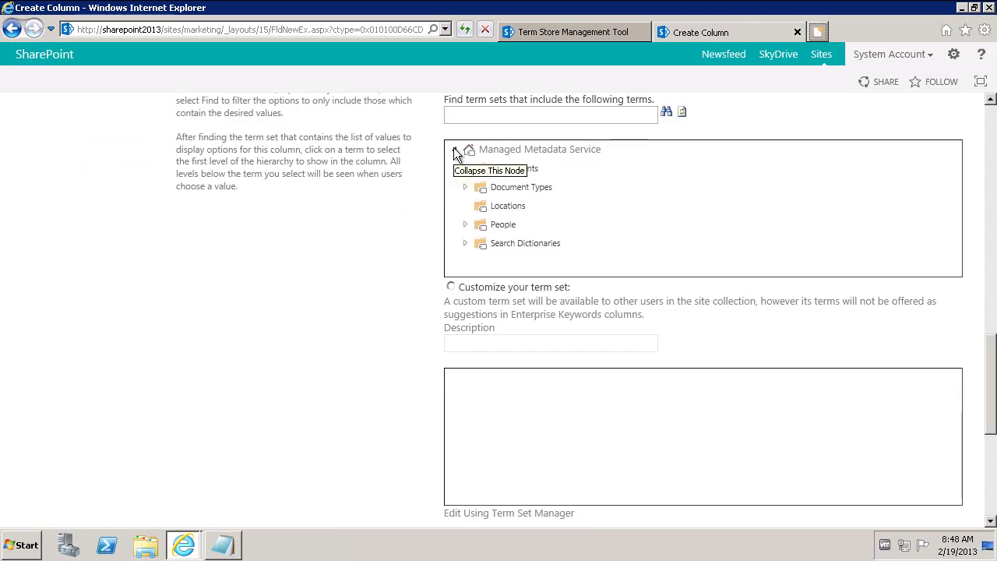
left_click(466, 187)
left_click(512, 206)
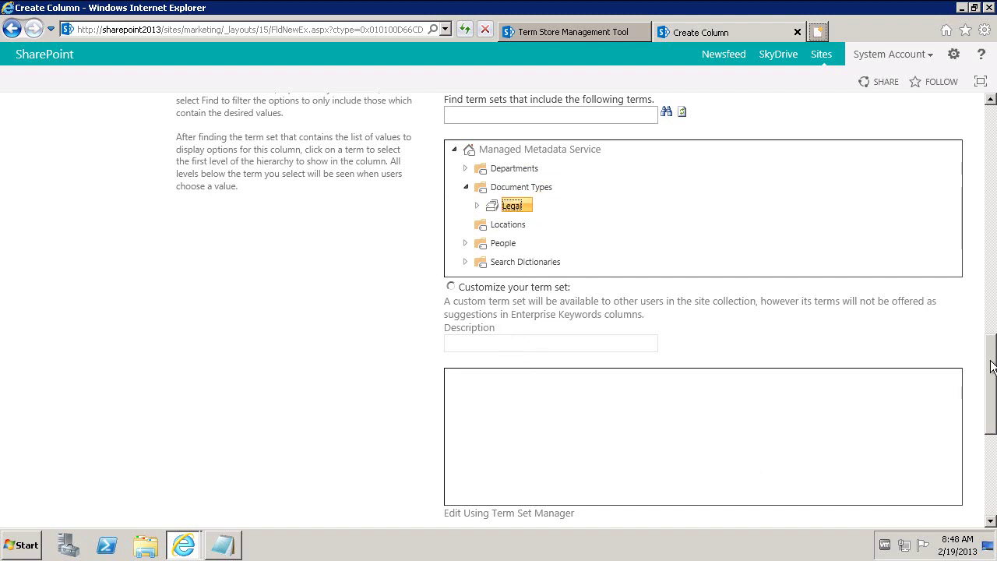
scroll(943, 388, "down", 5)
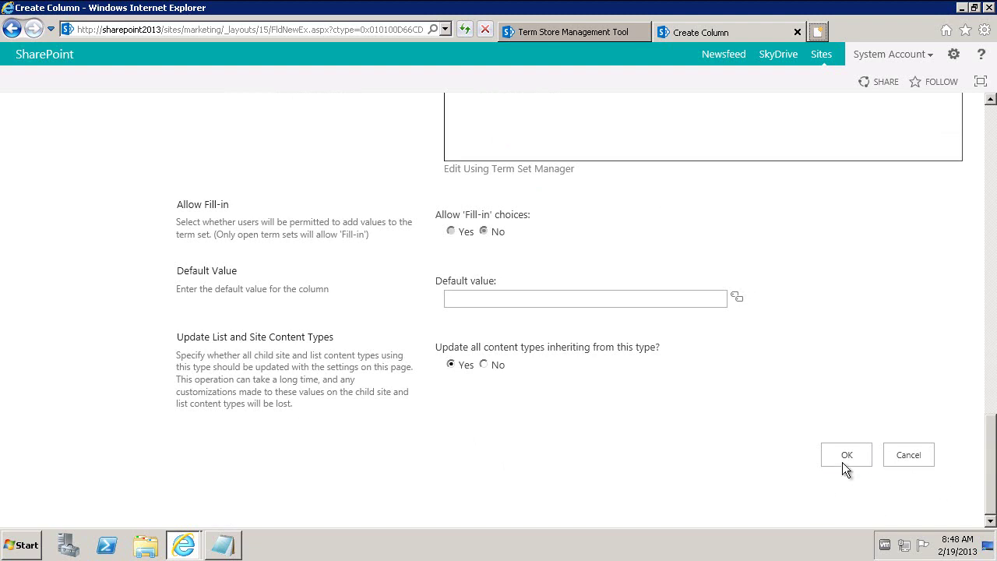
left_click(847, 459)
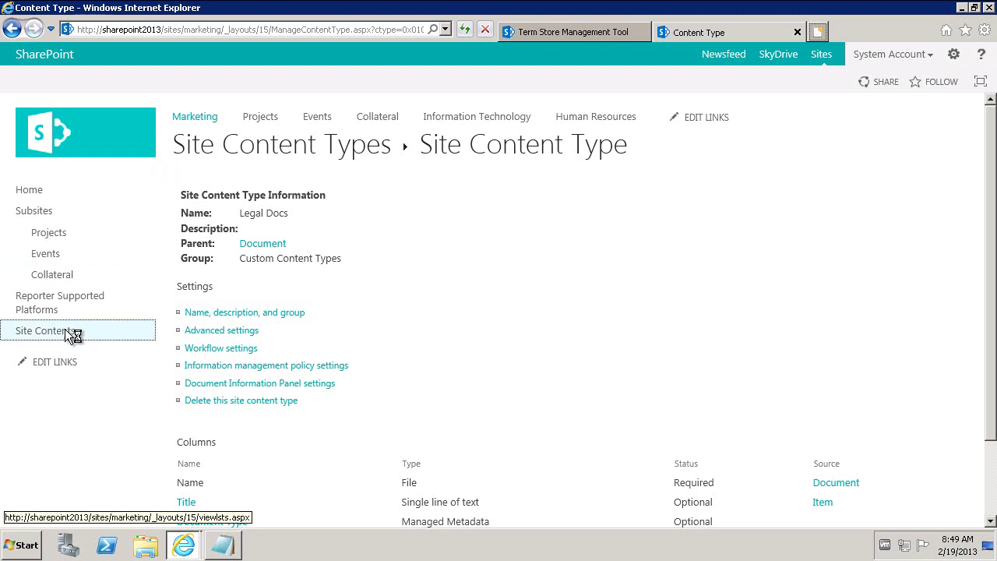
Create a document library app named 'Office Documents' from Site Contents.
left_click(98, 330)
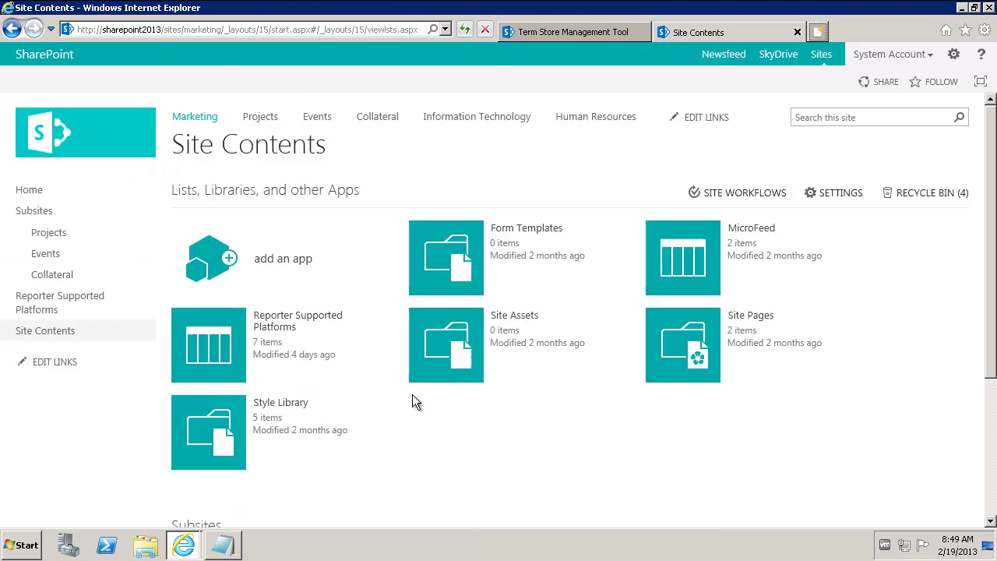
left_click(294, 260)
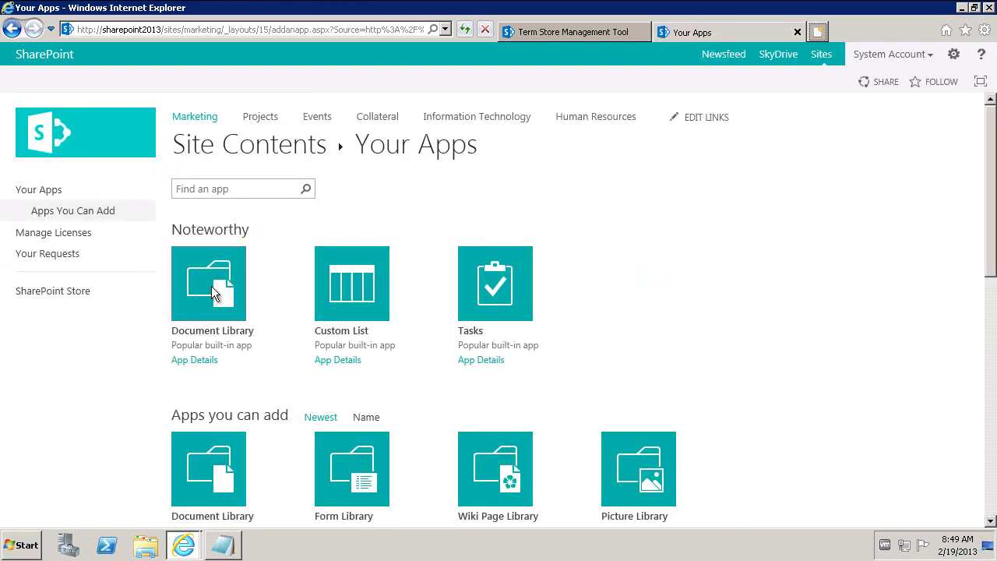
left_click(211, 286)
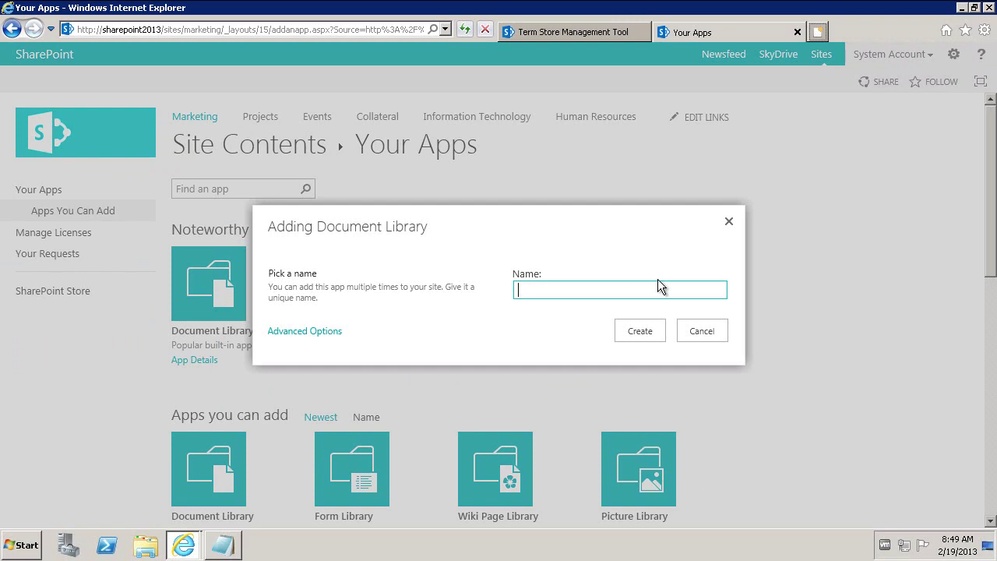
type("Office Documents")
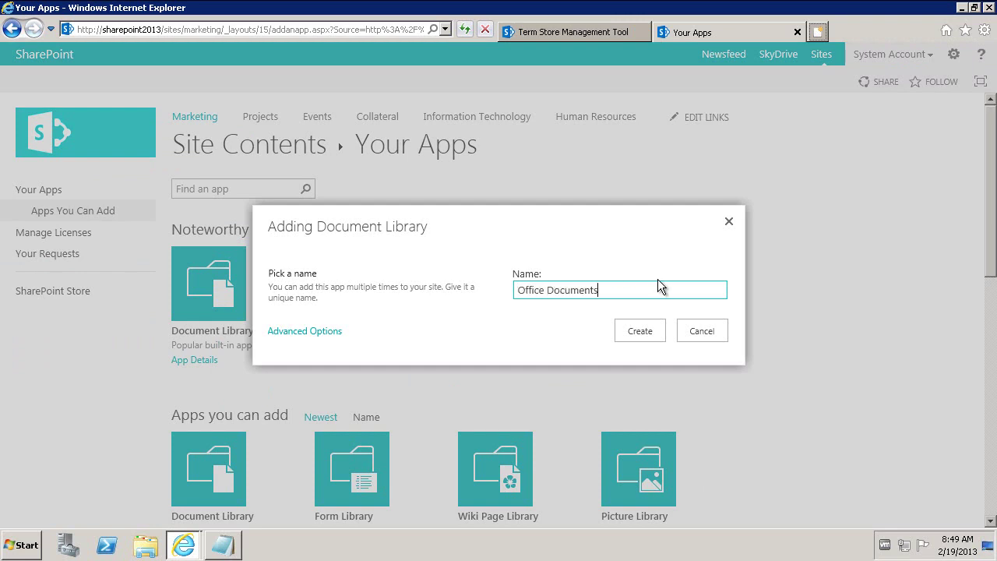
left_click(642, 335)
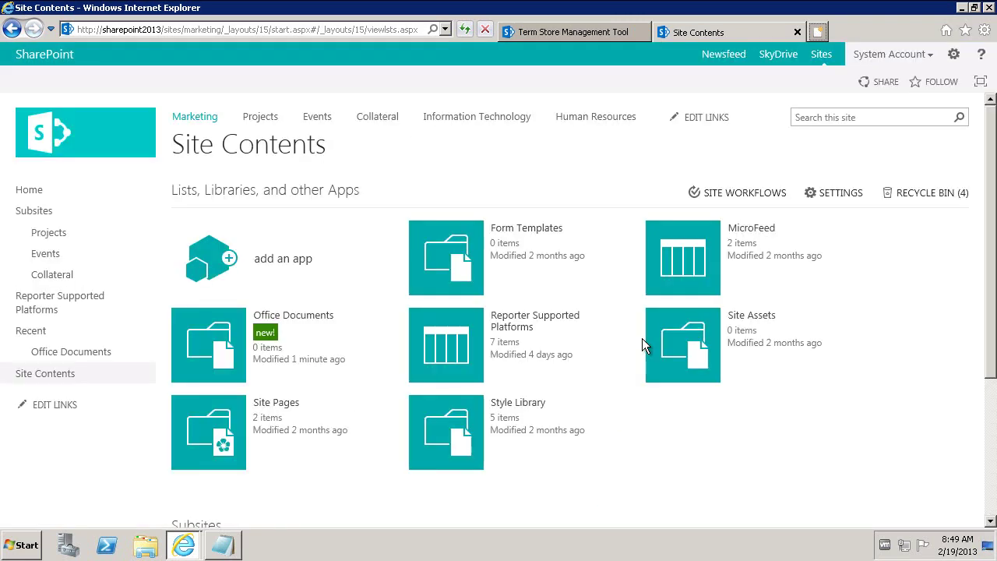
Open the Office Documents library's settings page and bring back the Notepad checklist.
left_click(279, 320)
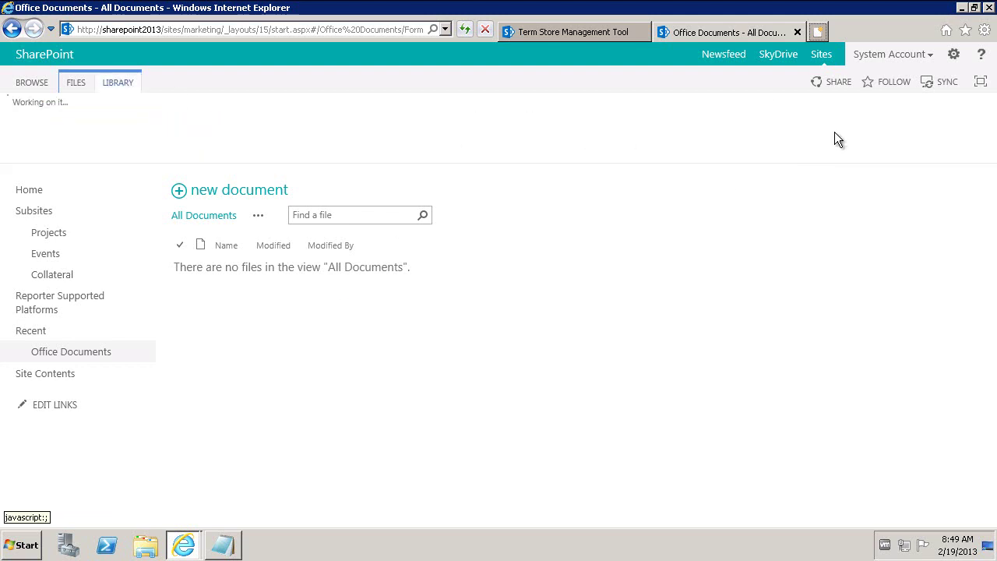
left_click(845, 124)
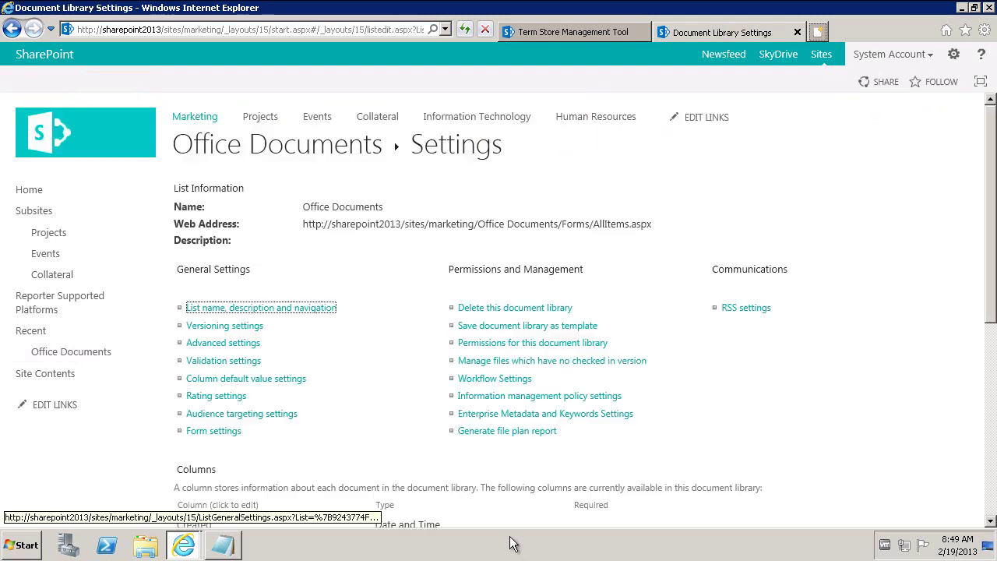
left_click(230, 545)
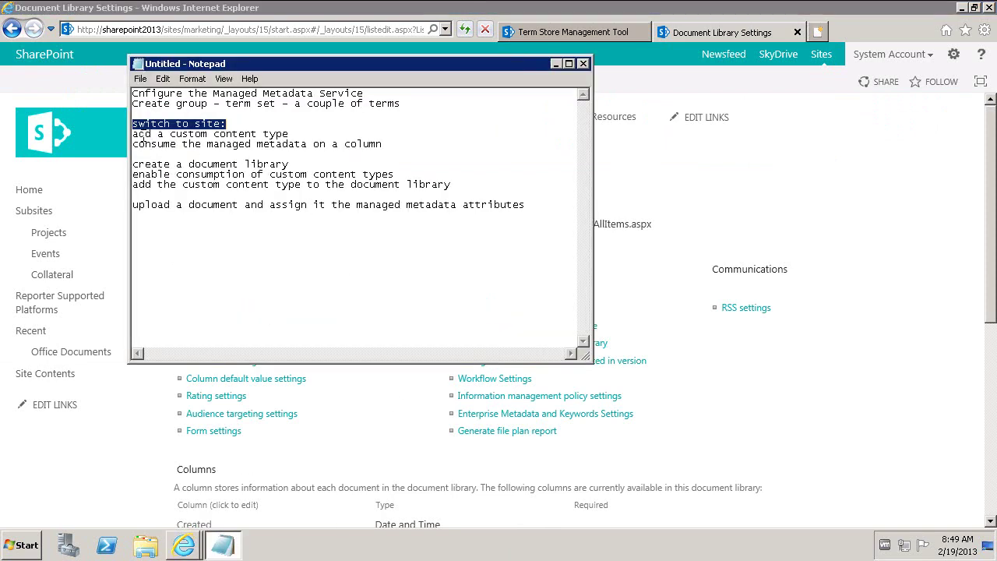
Highlight the checklist steps for site content types, library creation, and enabling and adding custom content types.
left_click_drag(383, 145, 133, 125)
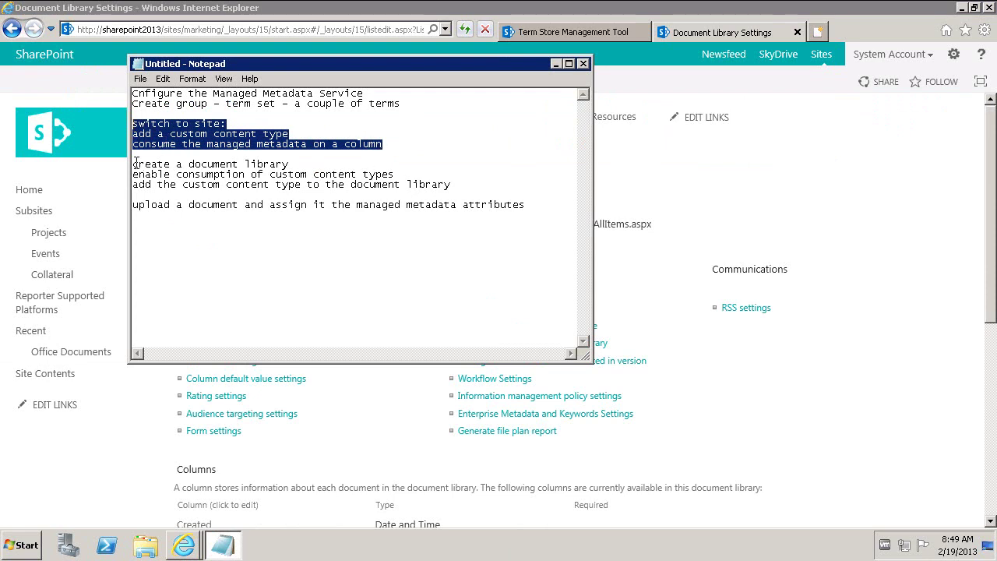
left_click_drag(134, 163, 289, 164)
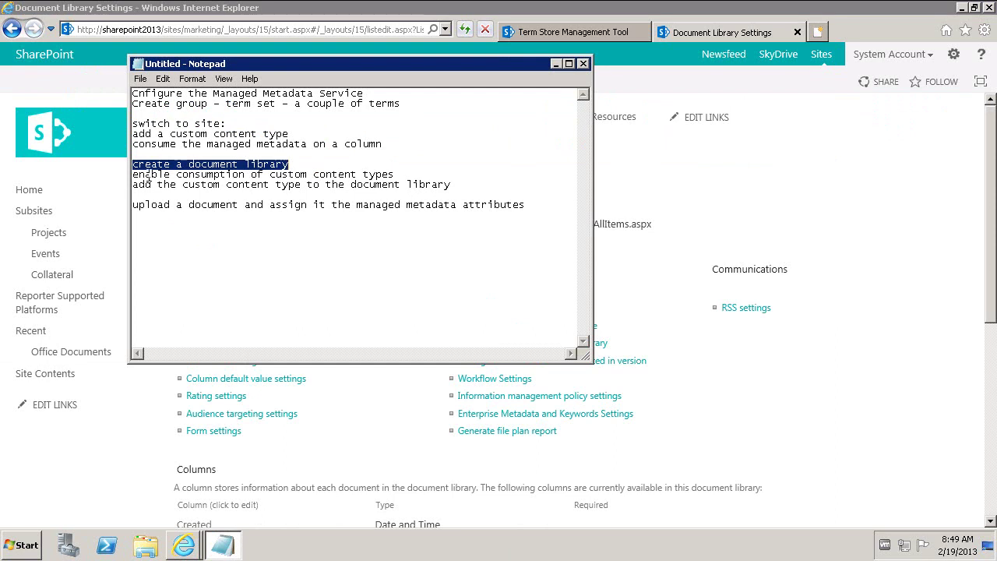
left_click_drag(138, 174, 409, 175)
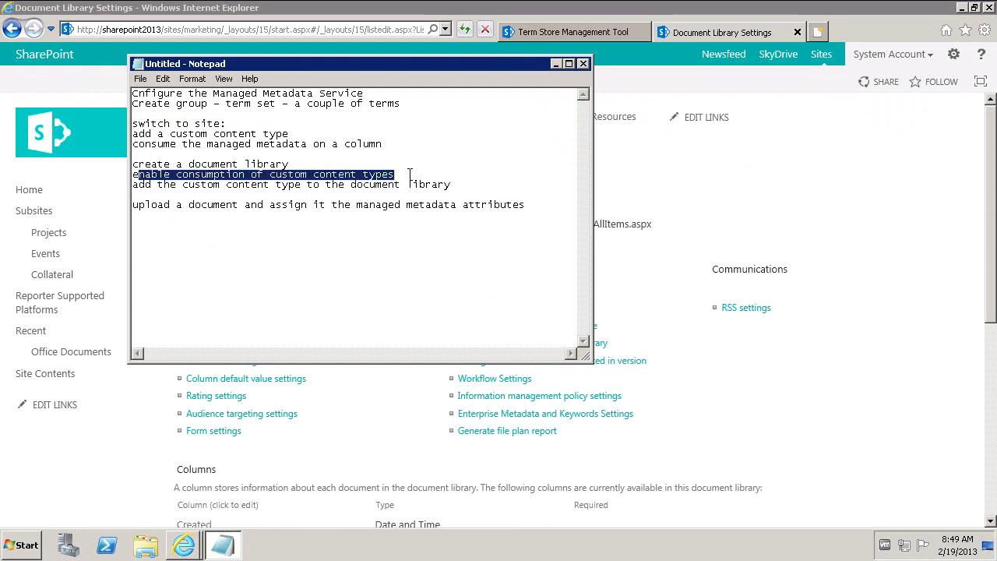
left_click_drag(139, 185, 465, 185)
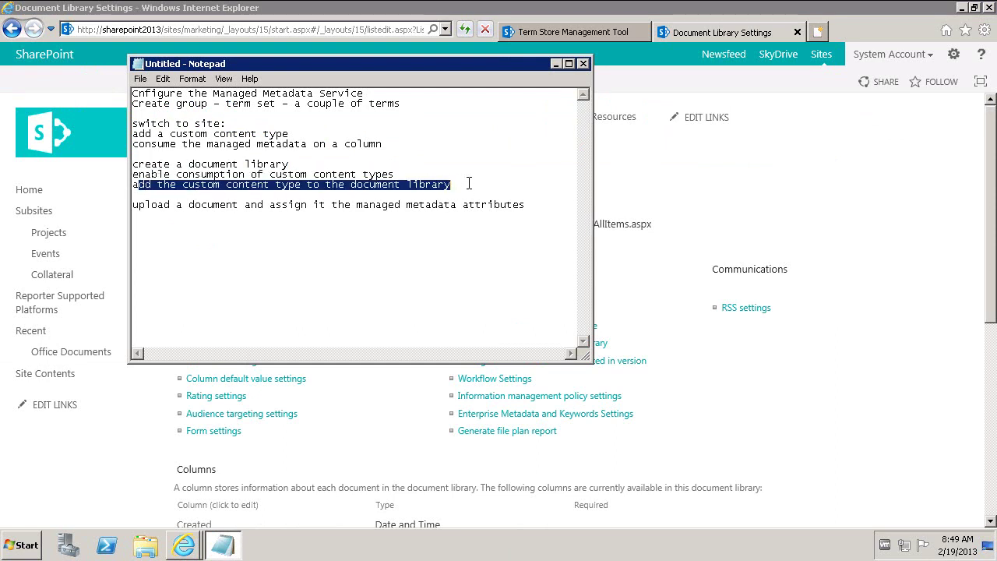
left_click(817, 381)
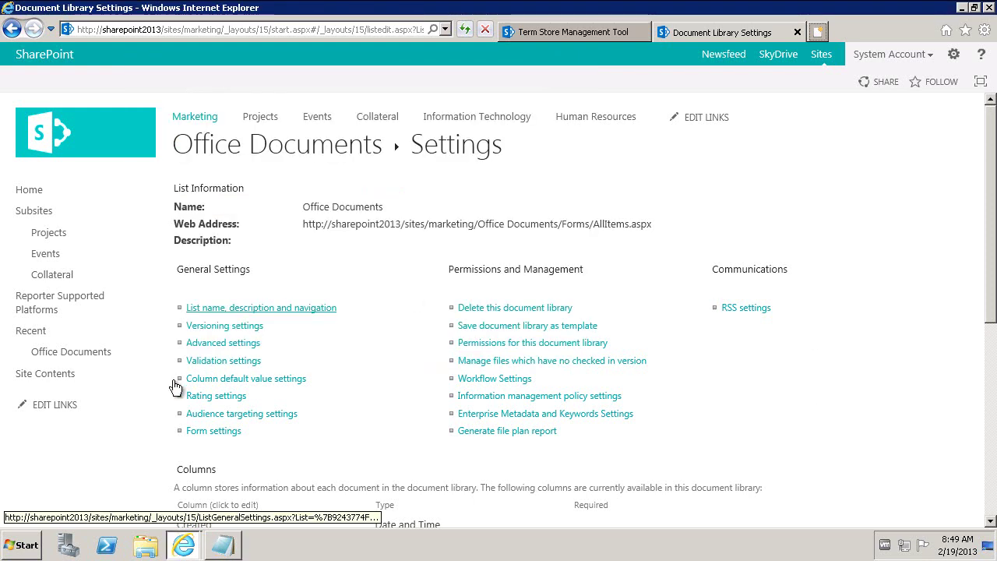
Set Allow management of content types to Yes in the Office Documents advanced settings.
left_click(209, 344)
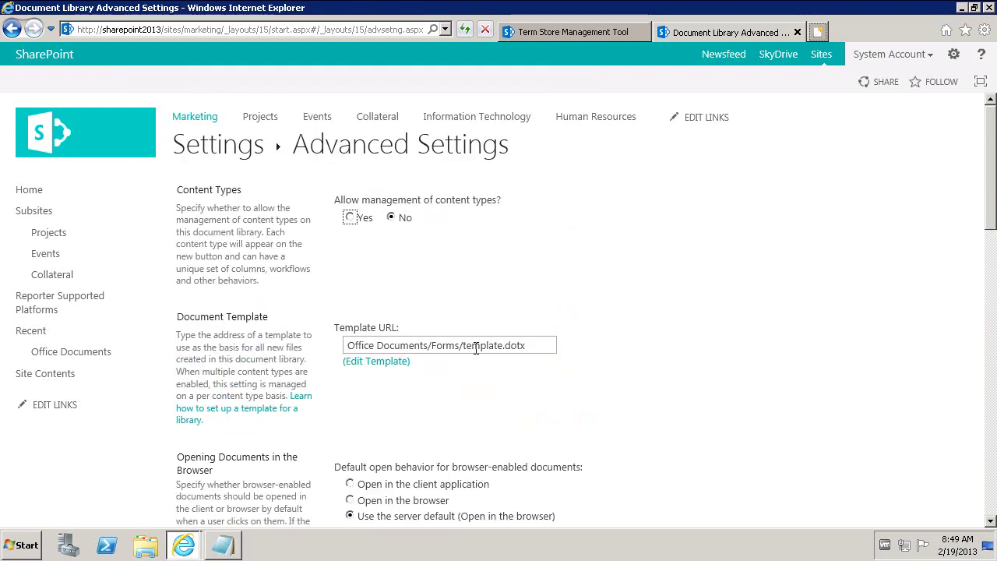
left_click_drag(344, 218, 407, 208)
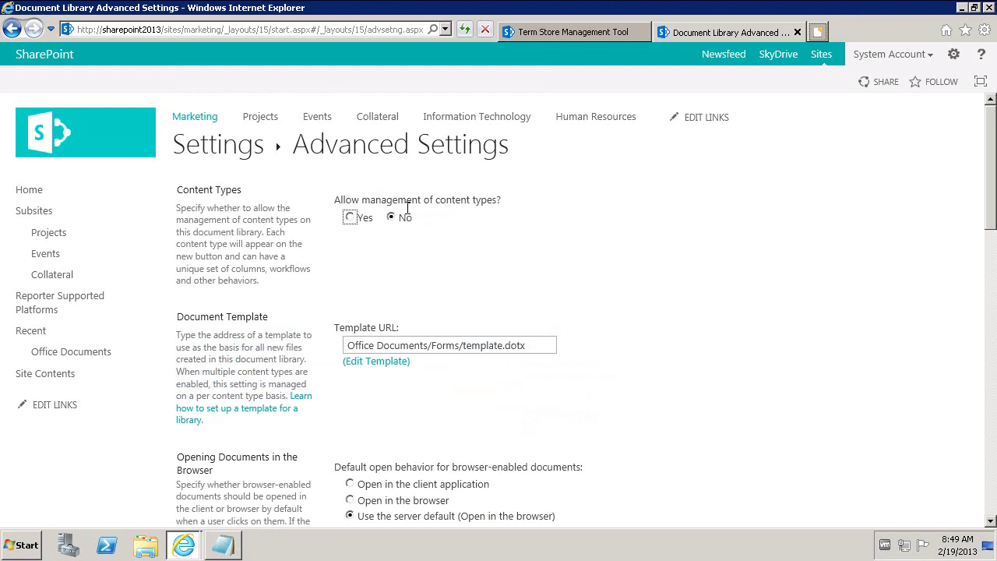
left_click(351, 218)
scroll(413, 296, "down", 10)
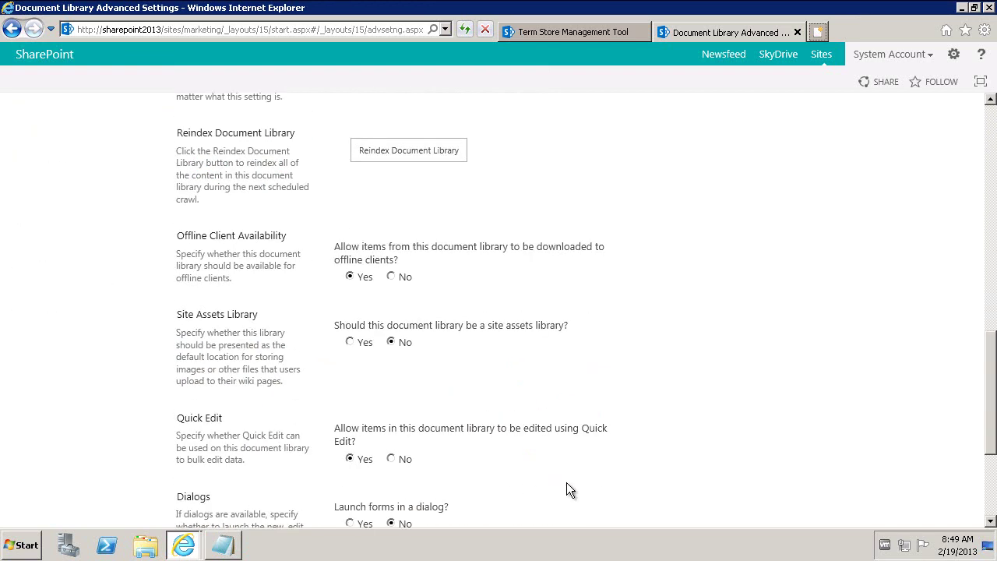
scroll(568, 489, "down", 3)
left_click(503, 455)
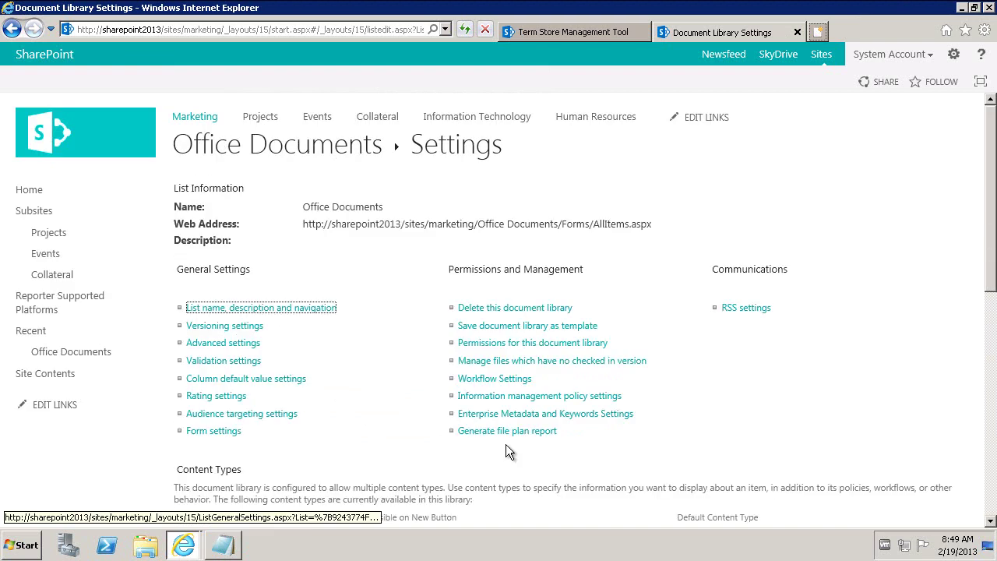
Add Custom Content Type from the existing site content types, then return to Office Documents.
scroll(253, 308, "down", 4)
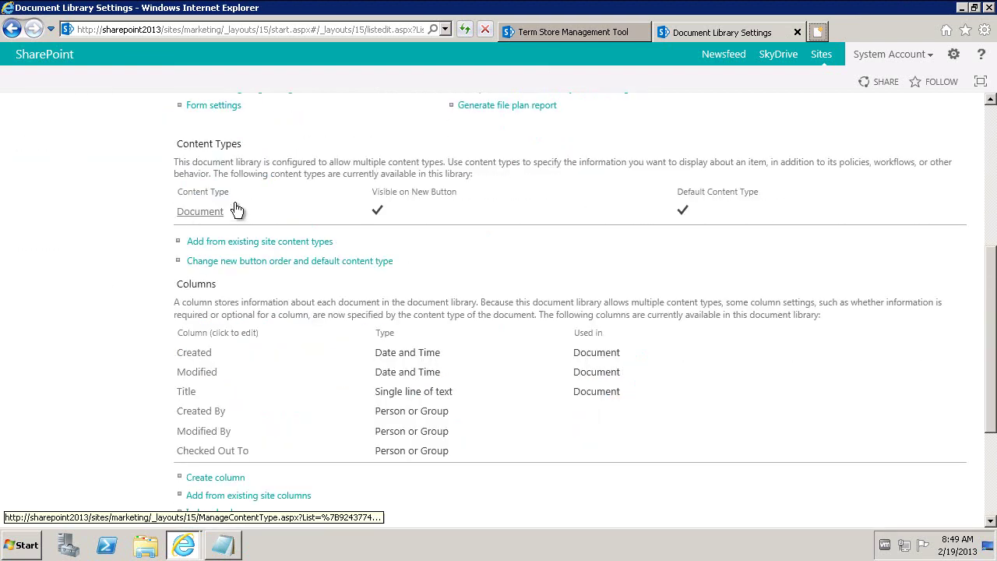
left_click(265, 243)
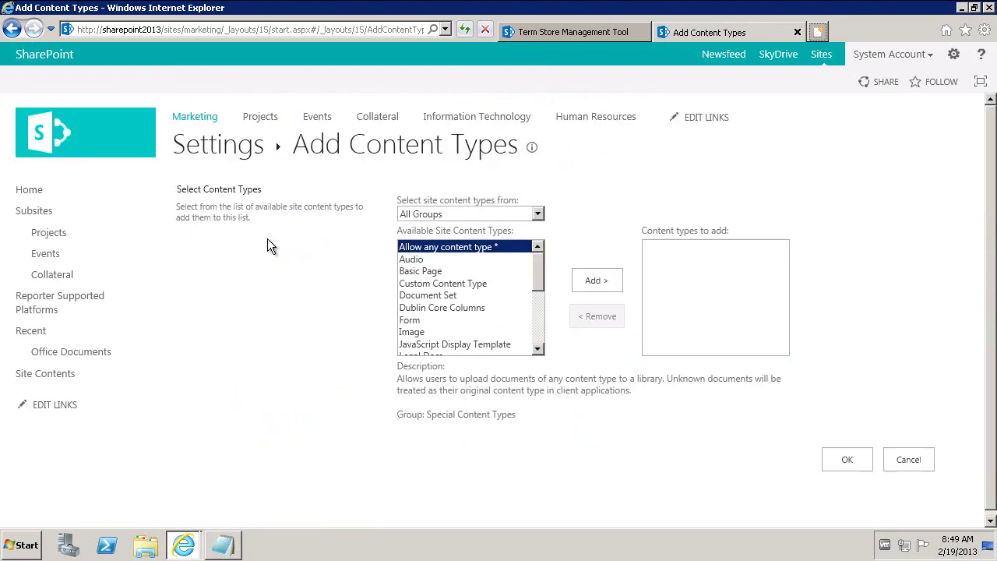
left_click(436, 284)
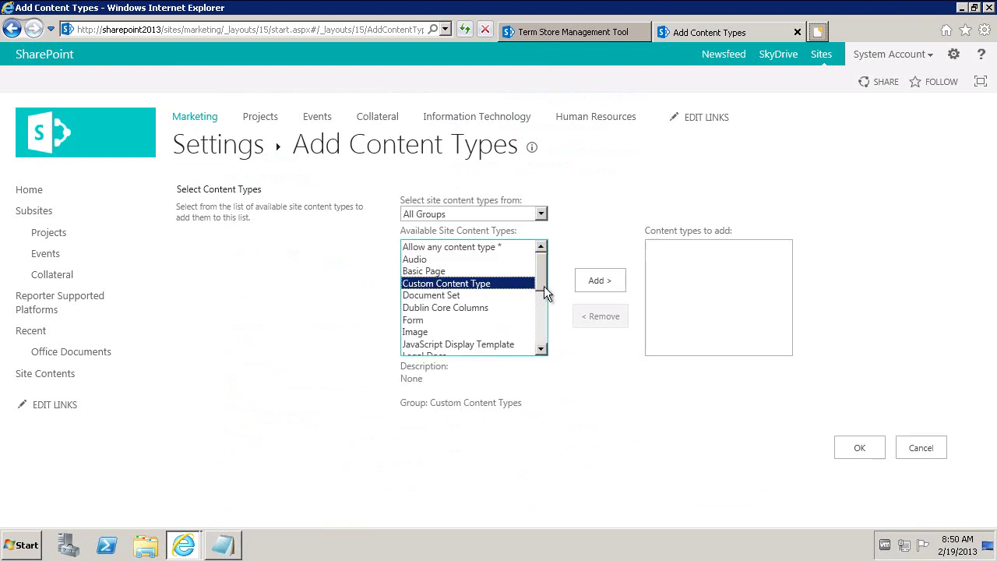
left_click(597, 280)
left_click(856, 449)
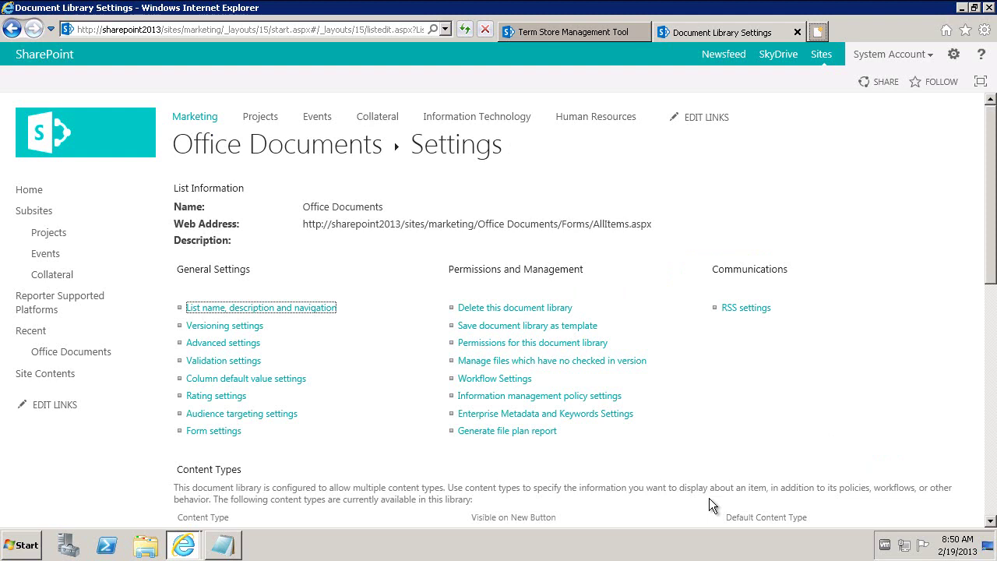
left_click(74, 352)
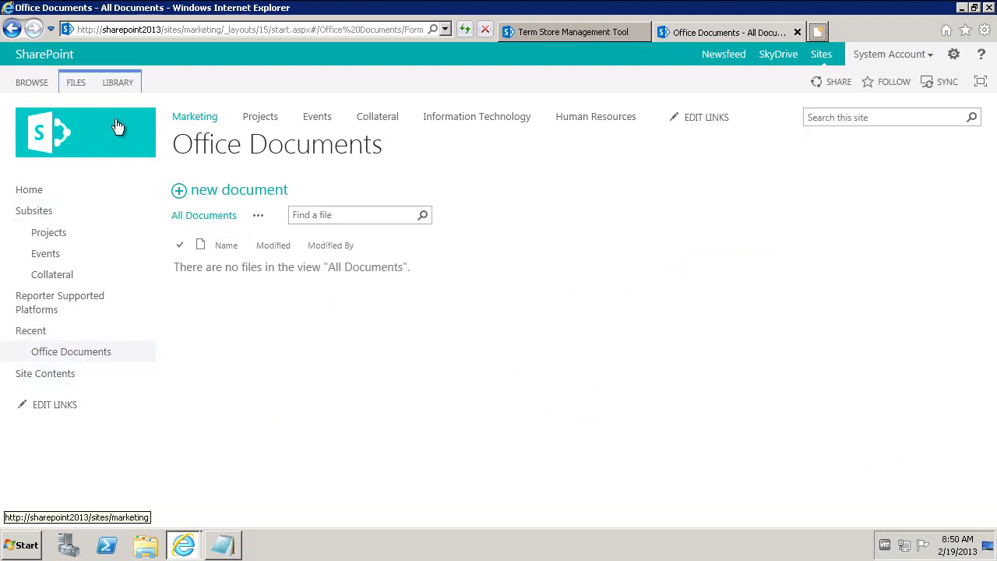
Upload the file amer.csv into the Office Documents library.
left_click(82, 83)
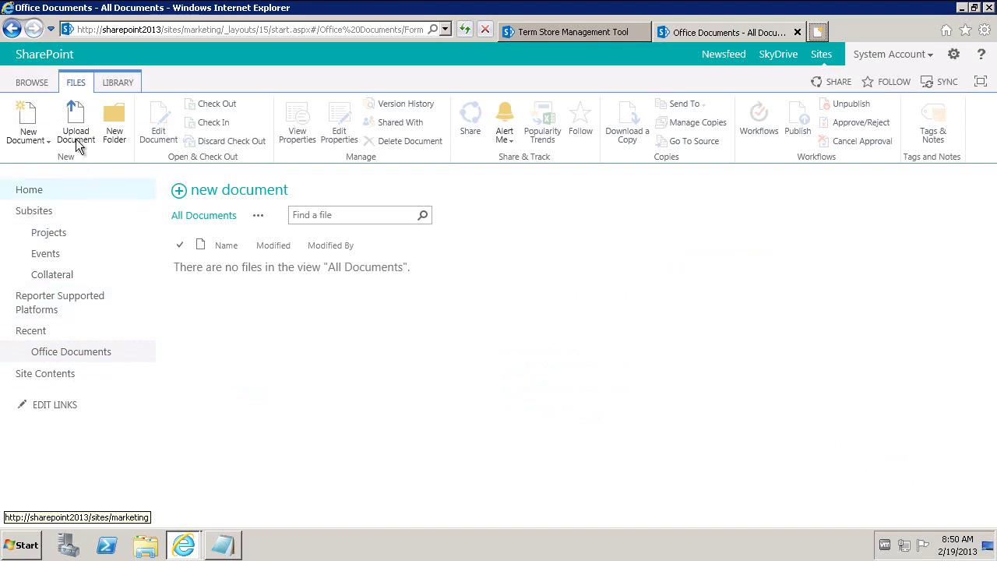
left_click(76, 136)
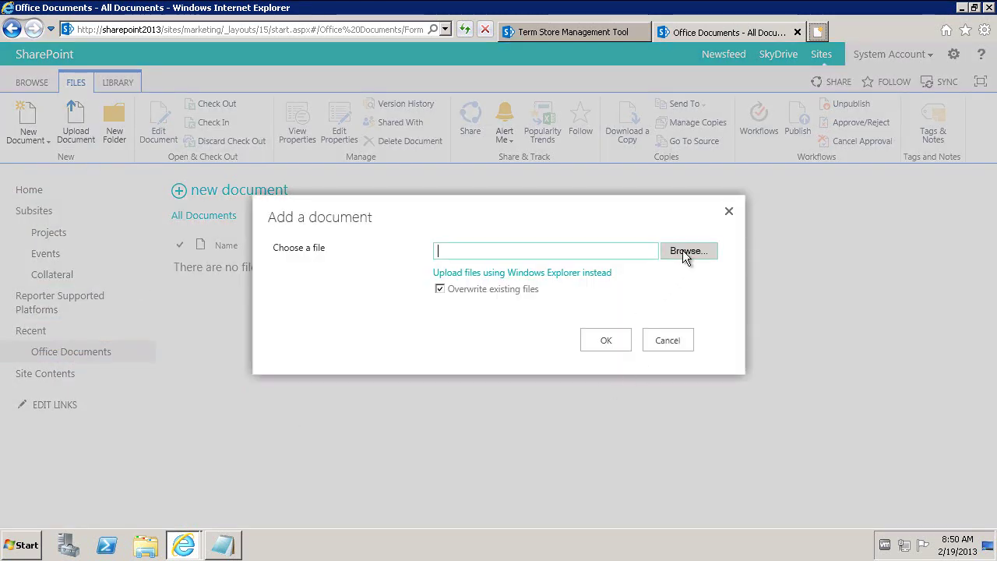
left_click(683, 250)
left_click(510, 349)
left_click(609, 341)
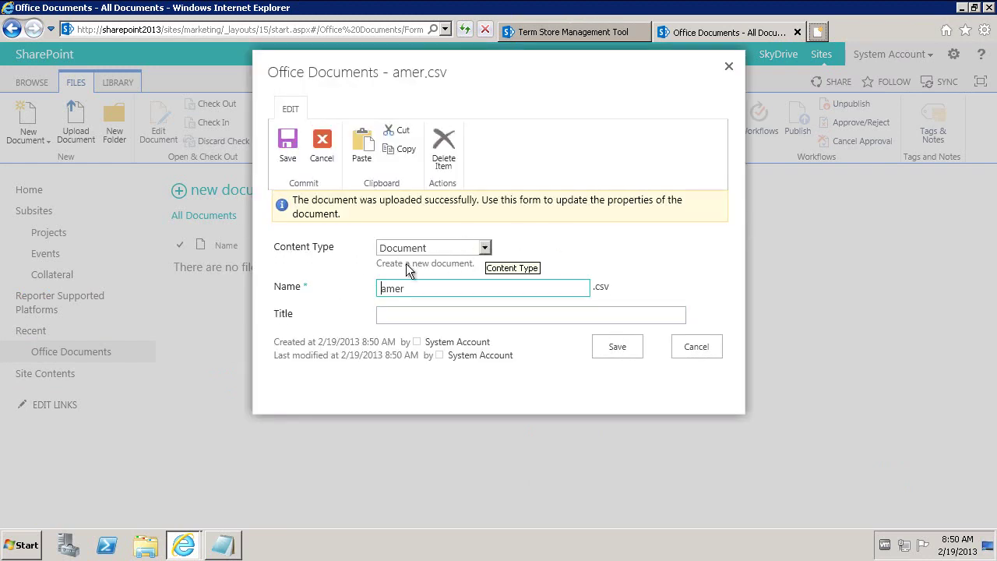
Switch amer.csv to Custom Content Type and title it 'America Office Related Document'.
left_click(487, 248)
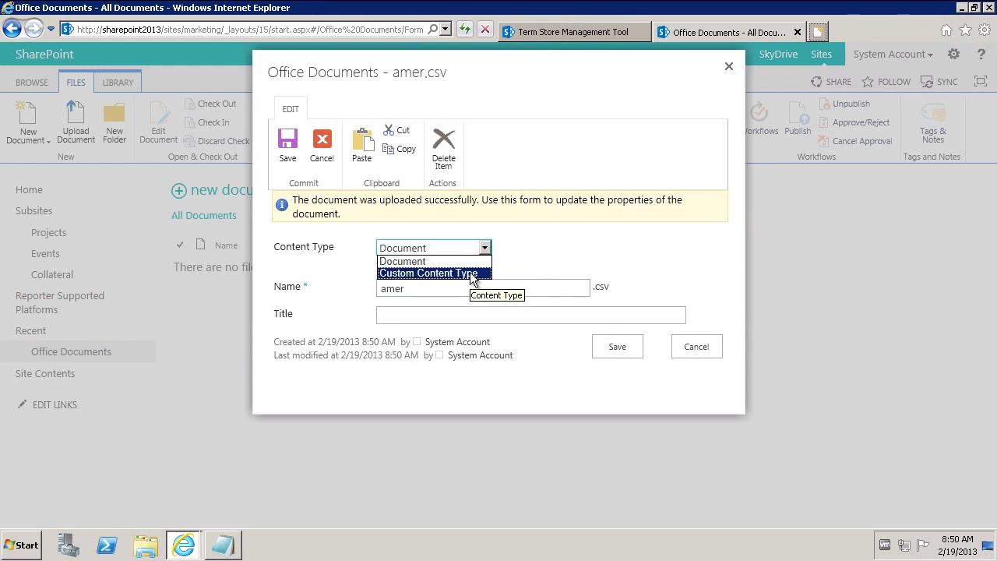
left_click(470, 271)
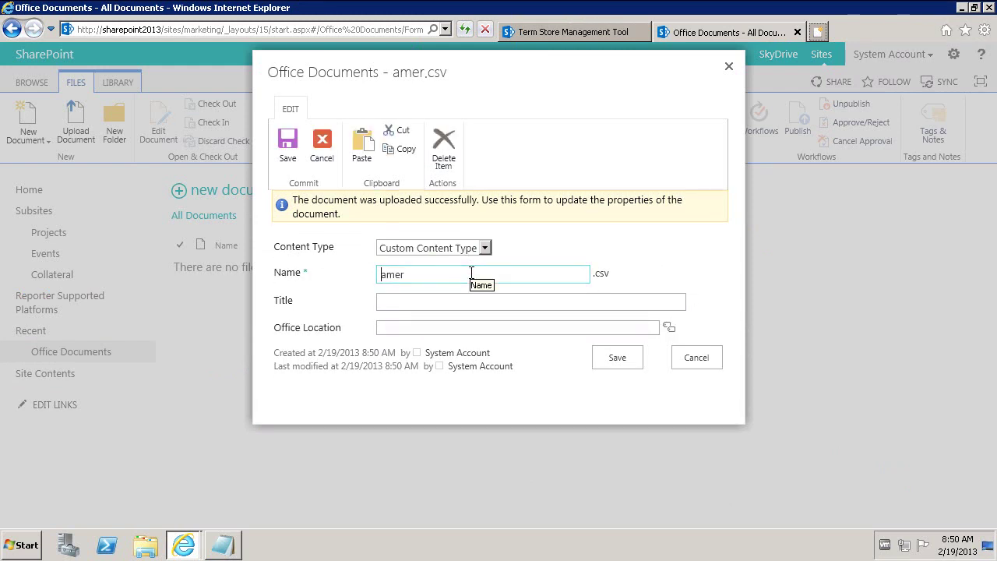
left_click(396, 301)
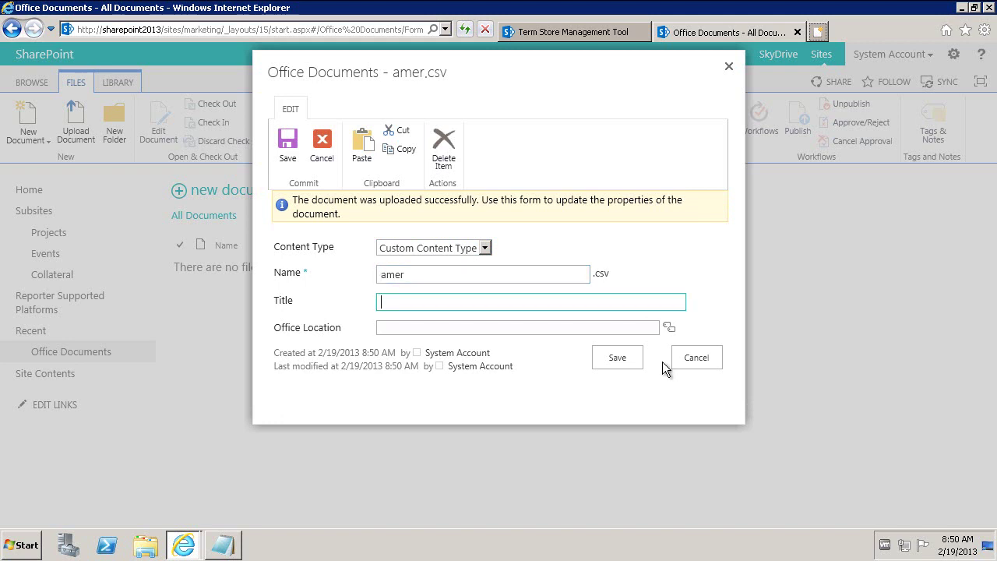
type("America CSV file with all P")
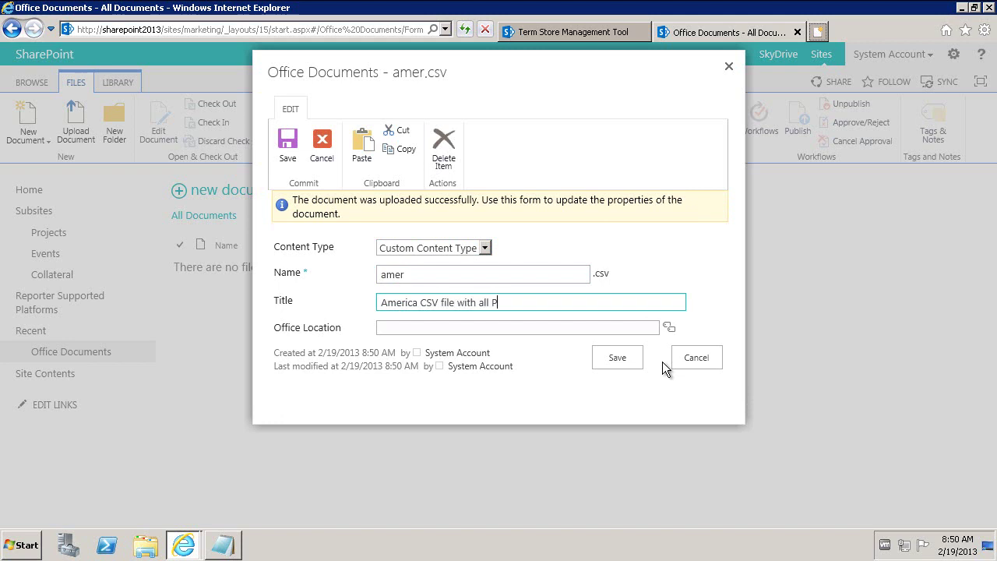
type("rinter Asset Information")
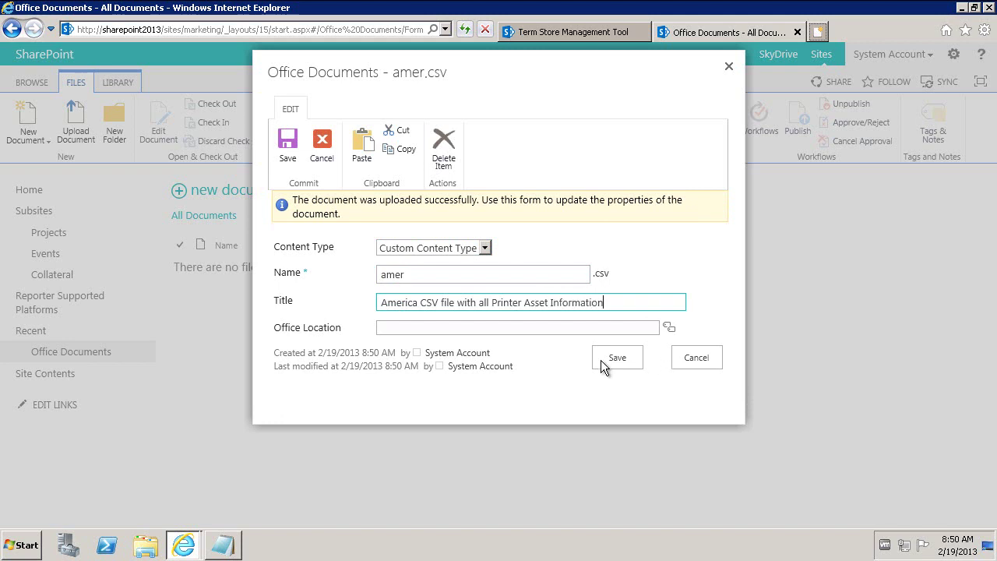
left_click(564, 328)
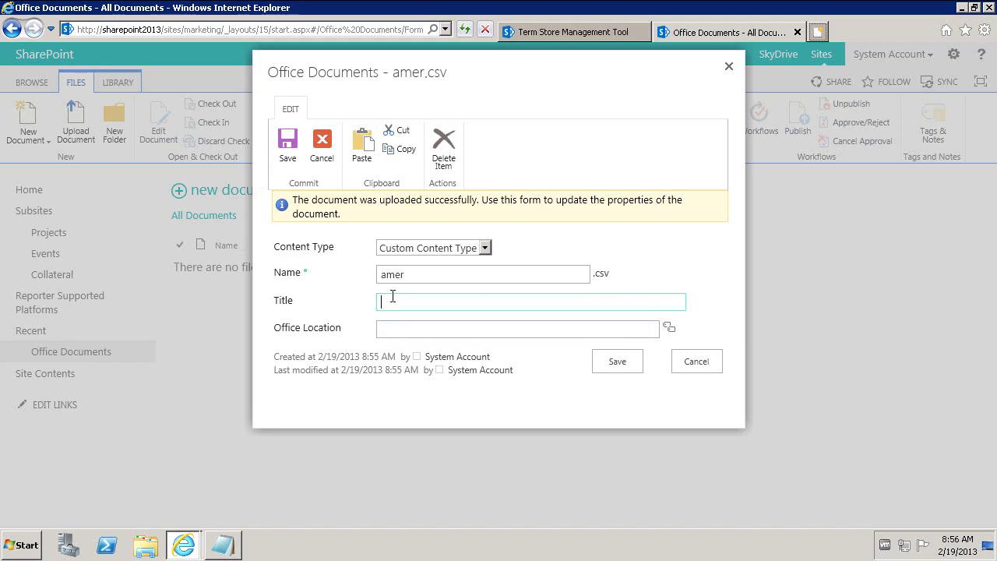
type("America Office Related Document")
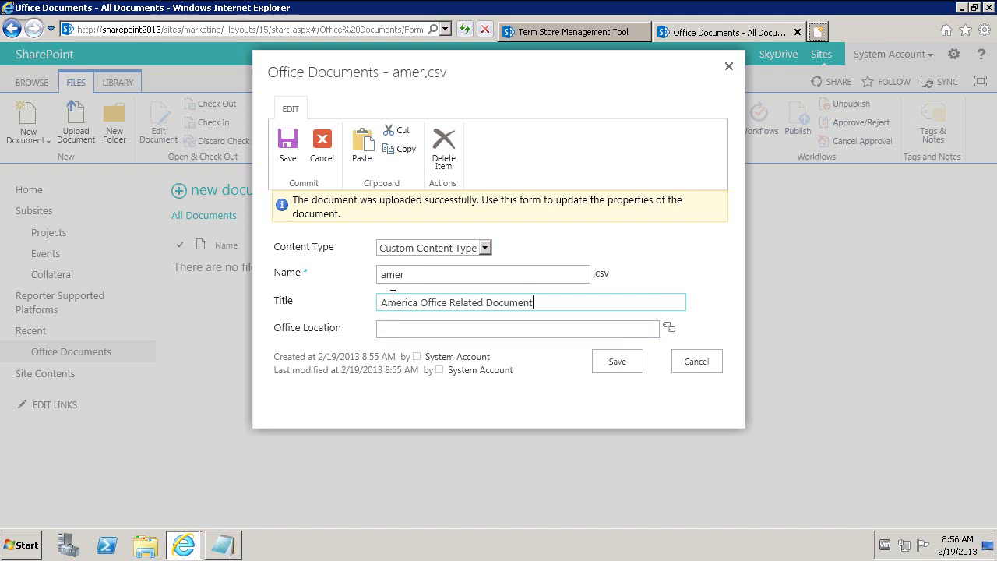
left_click(400, 328)
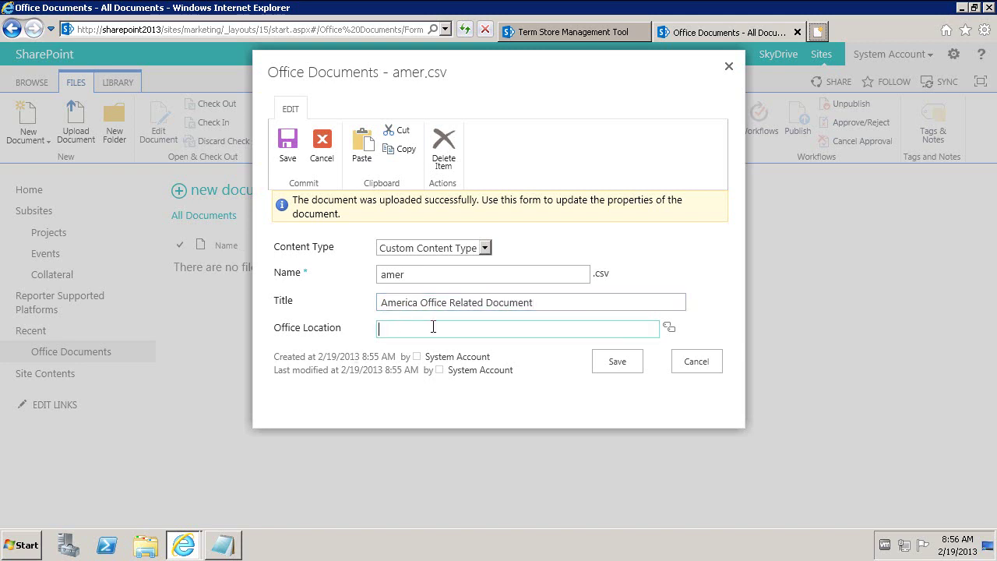
Pick Contracts as the Office Location term and save the amer document's properties.
left_click(667, 330)
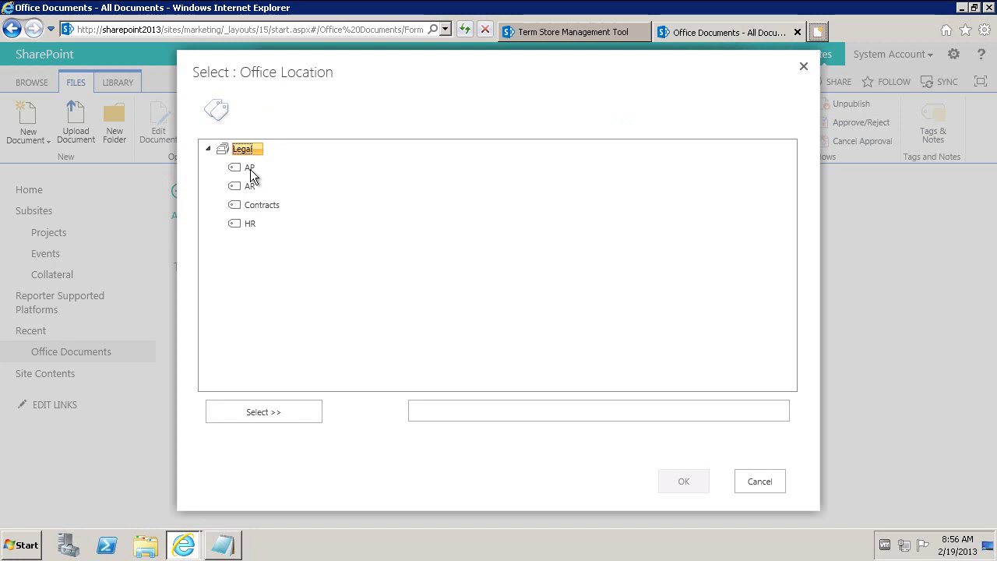
left_click(250, 168)
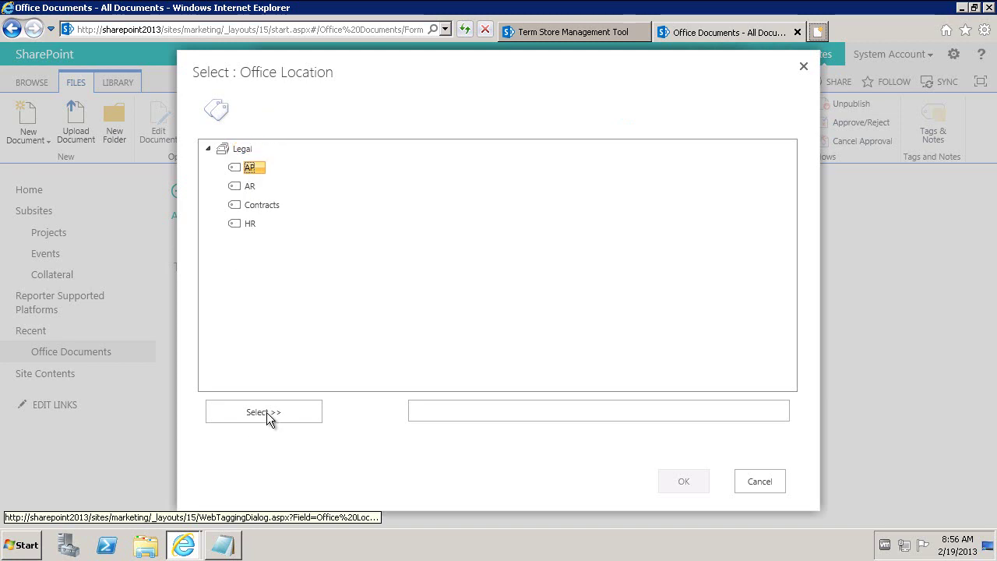
left_click(262, 206)
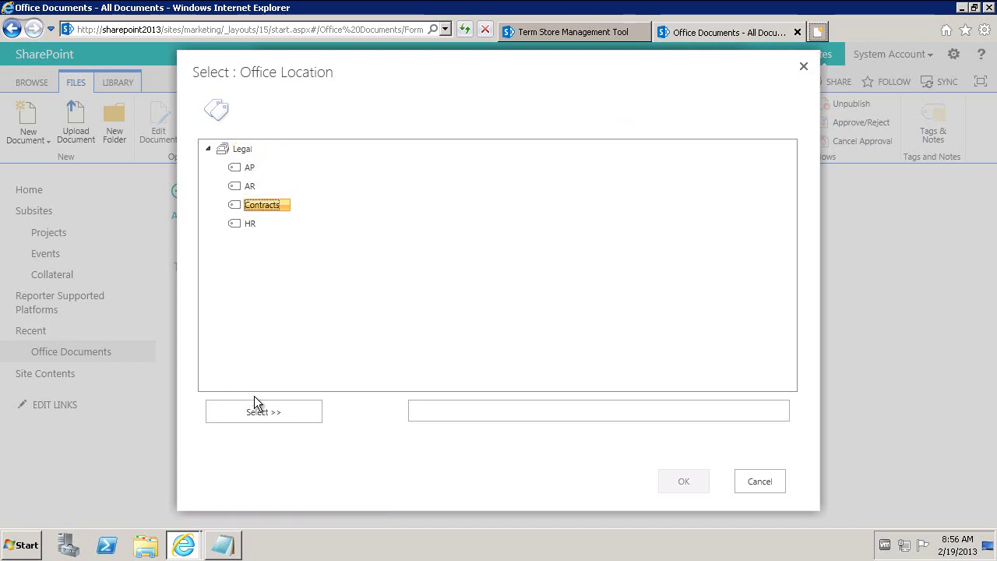
left_click(258, 410)
left_click(689, 482)
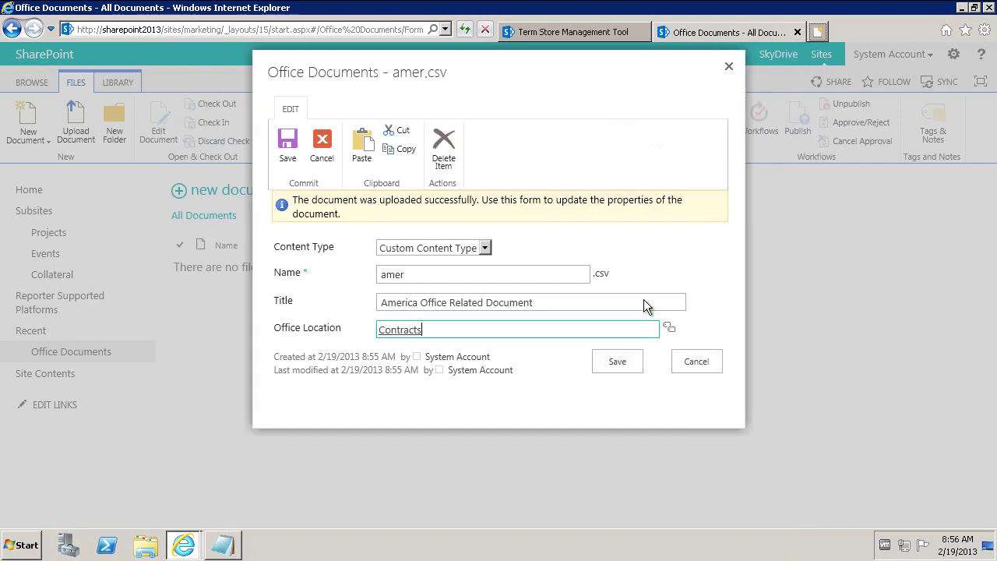
left_click(619, 362)
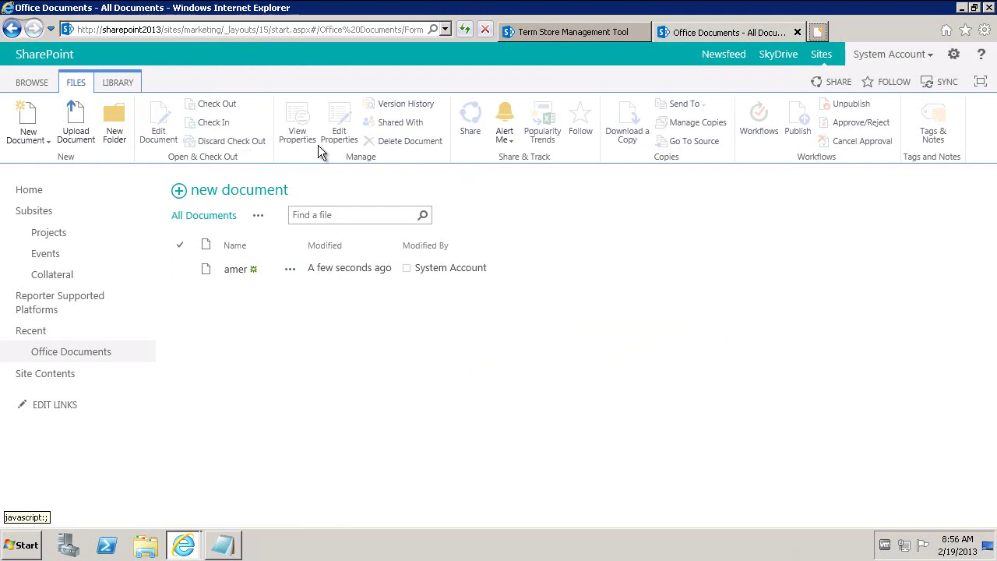
Edit the All Documents view from Library Settings to include the Office Location column.
left_click(130, 82)
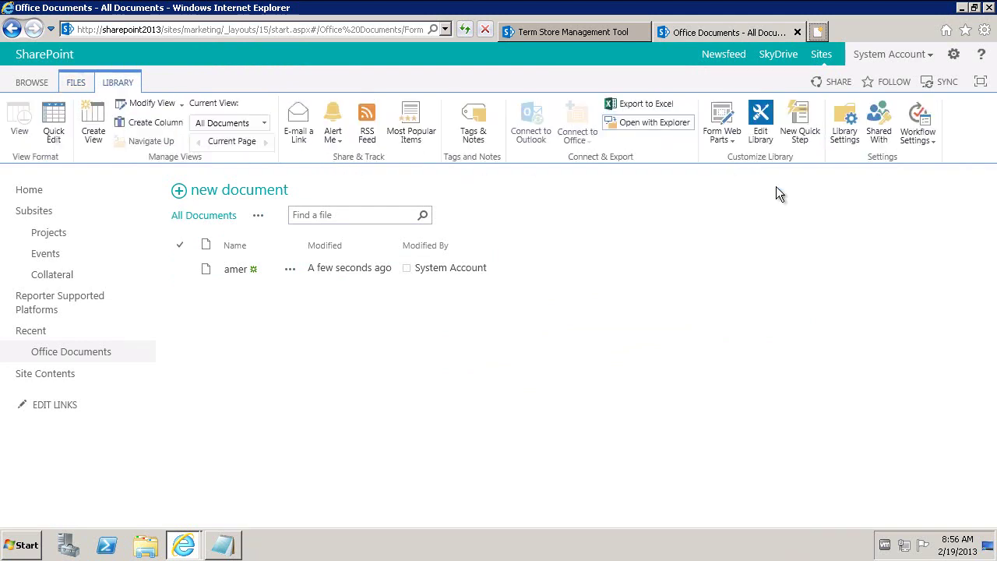
left_click(839, 140)
scroll(277, 441, "down", 5)
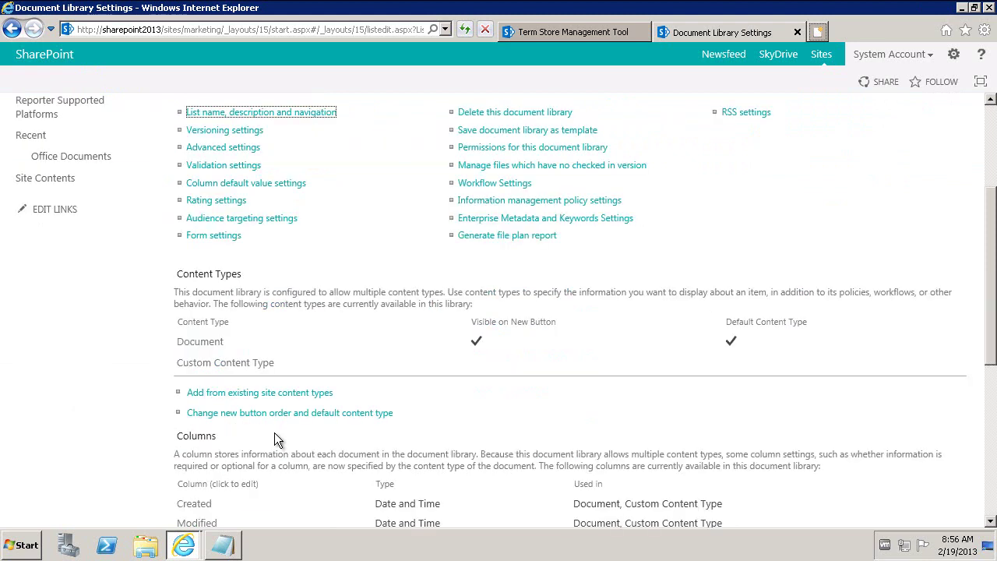
scroll(218, 425, "down", 1)
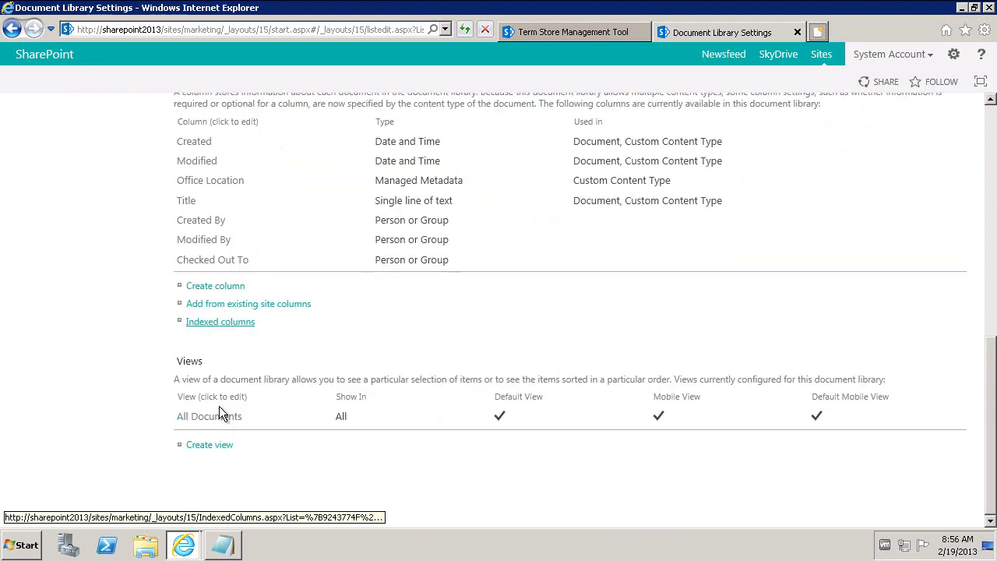
left_click(220, 418)
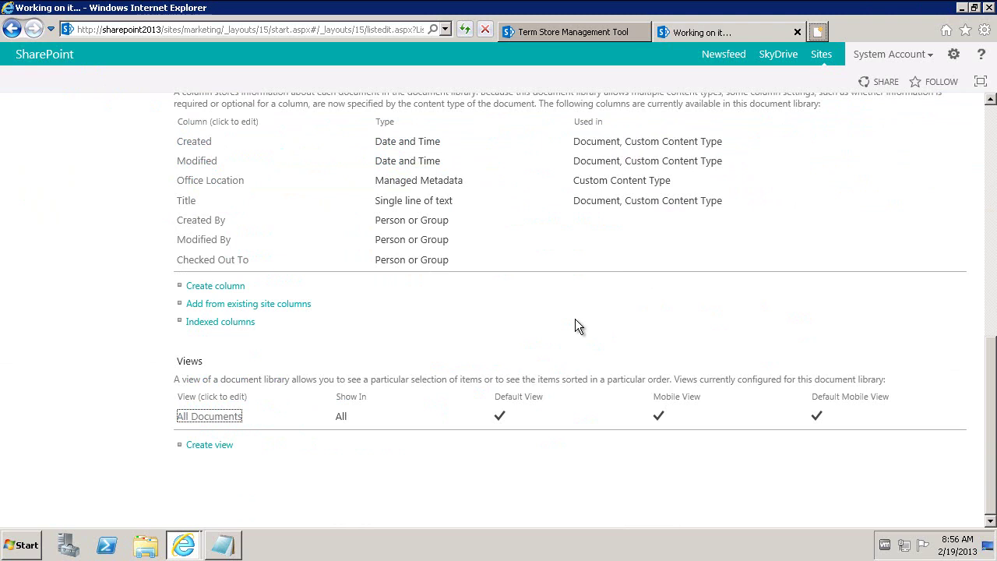
scroll(575, 324, "down", 4)
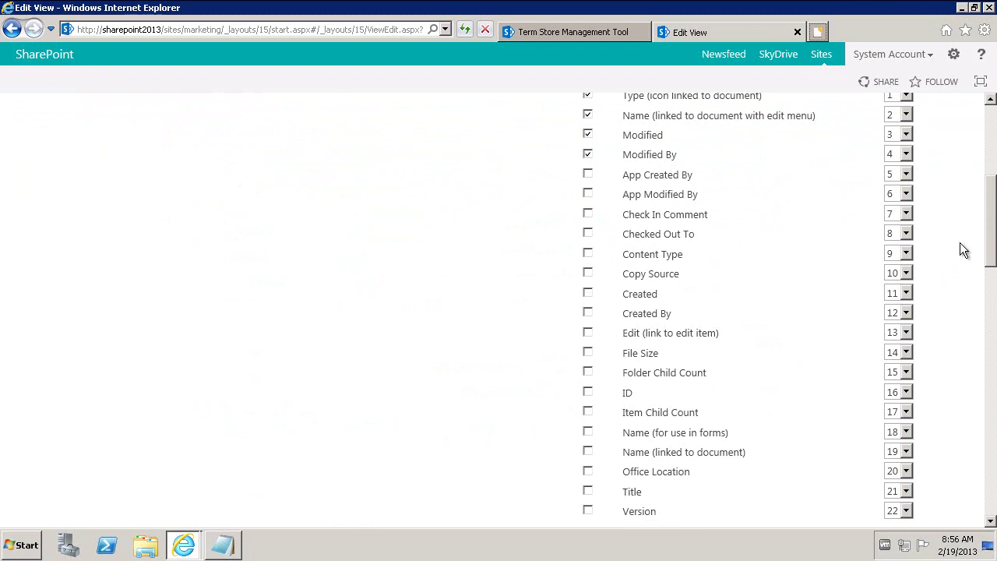
scroll(833, 381, "down", 1)
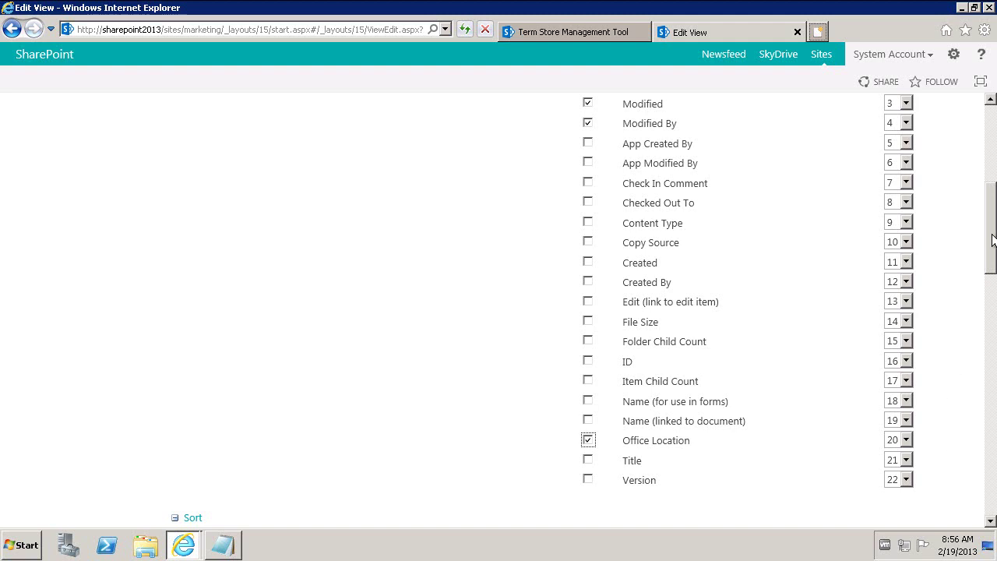
scroll(993, 484, "down", 10)
scroll(993, 484, "down", 5)
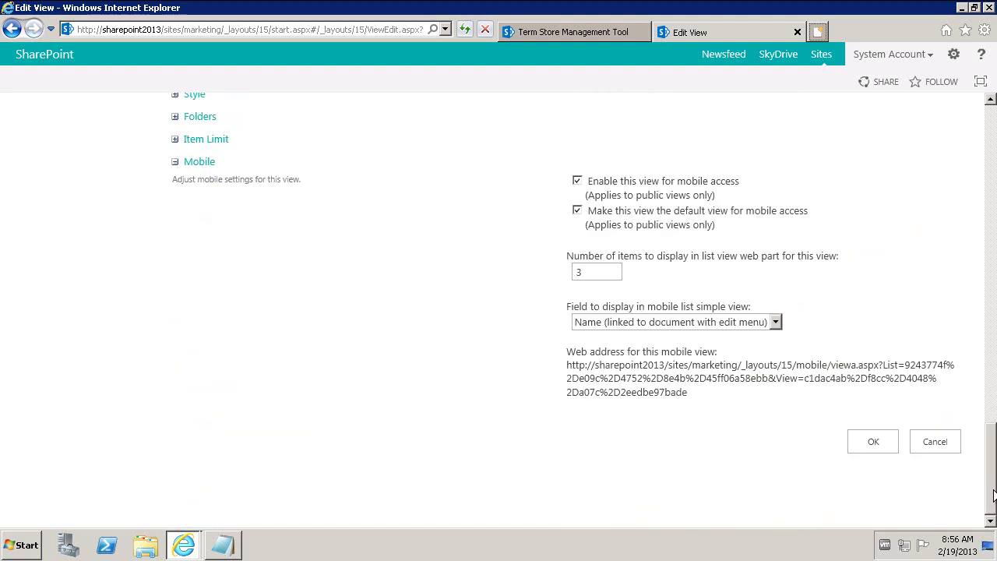
left_click_drag(991, 458, 891, 508)
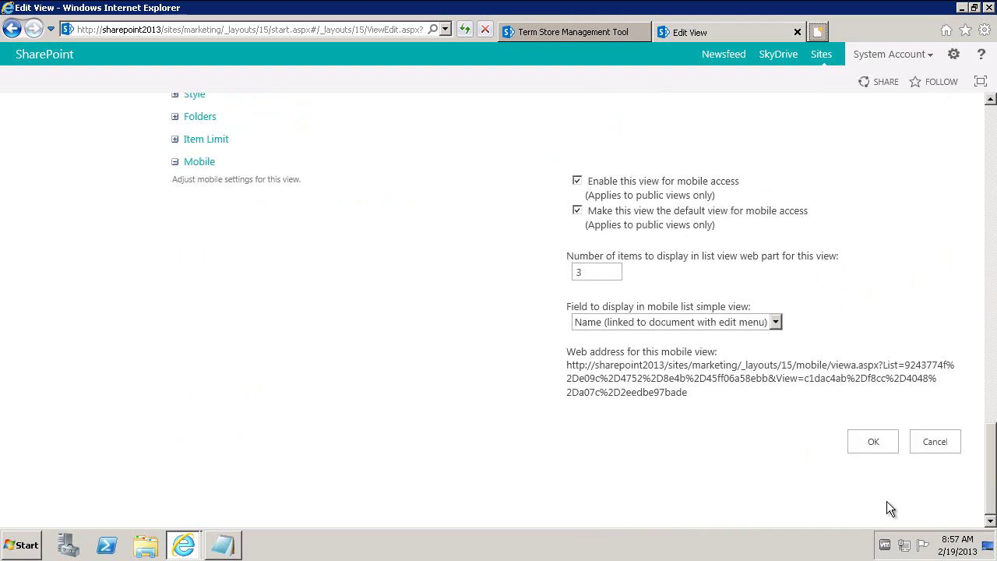
left_click(890, 437)
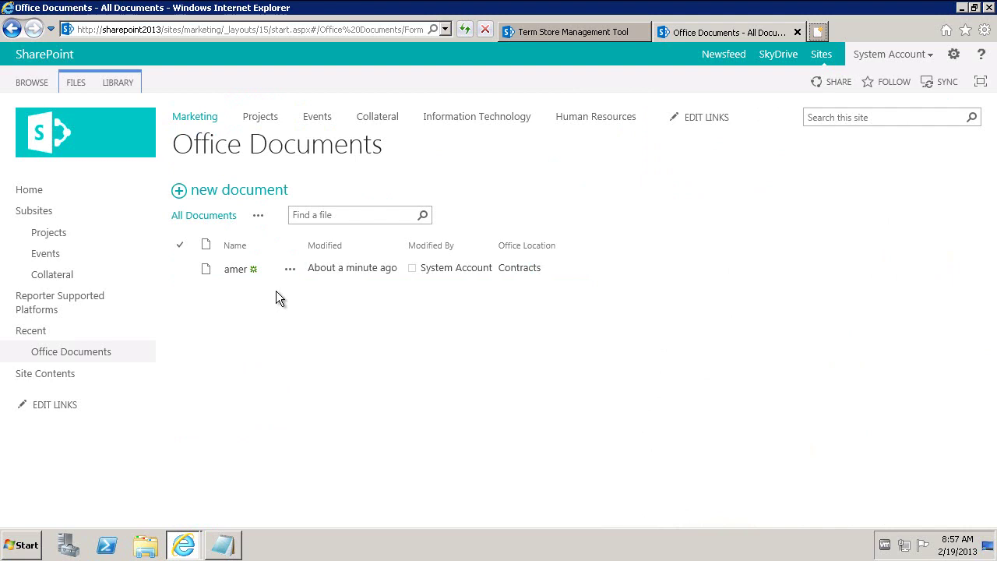
Bring the Notepad checklist back in front of the browser.
left_click(232, 545)
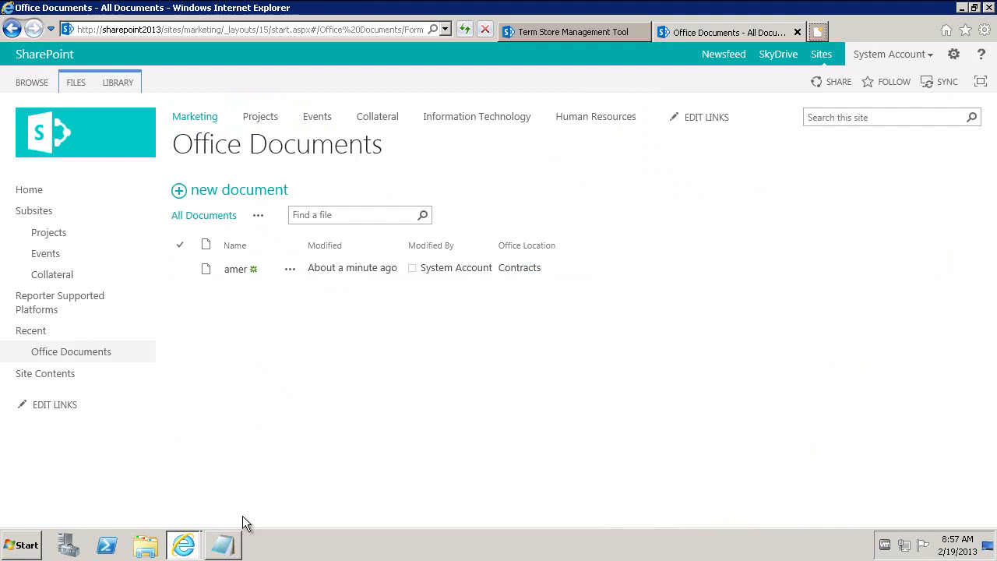